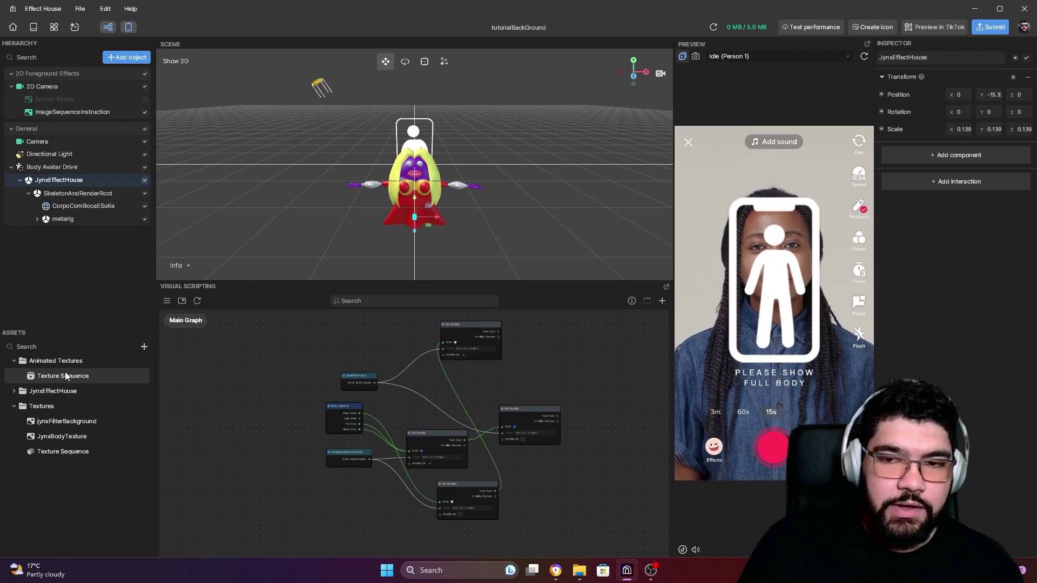
Switch to File Explorer and review the PNG frames from 0.png to 40.png in the ImageSequence folder
click(579, 571)
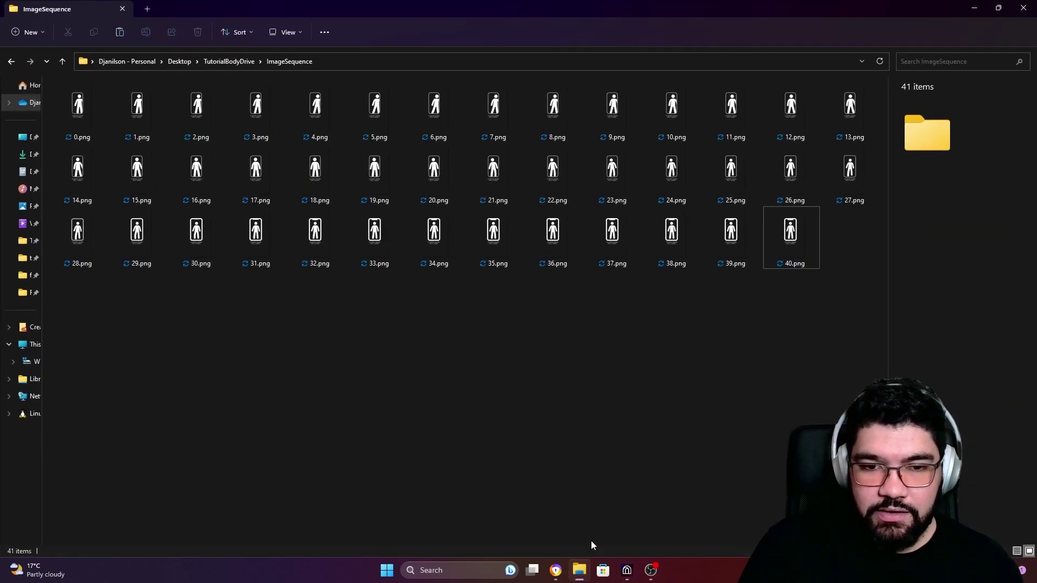
click(81, 116)
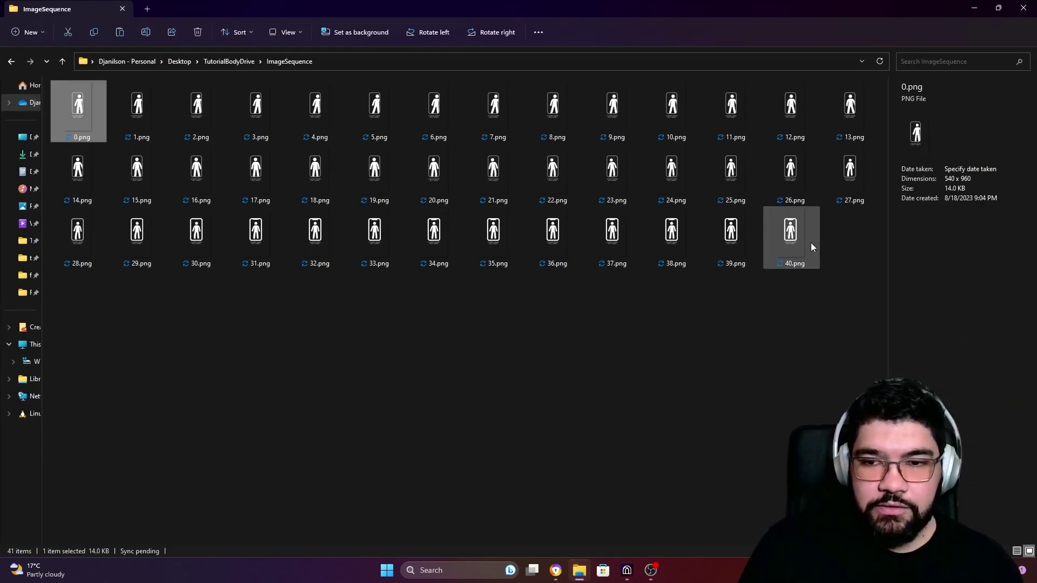
click(811, 242)
click(976, 7)
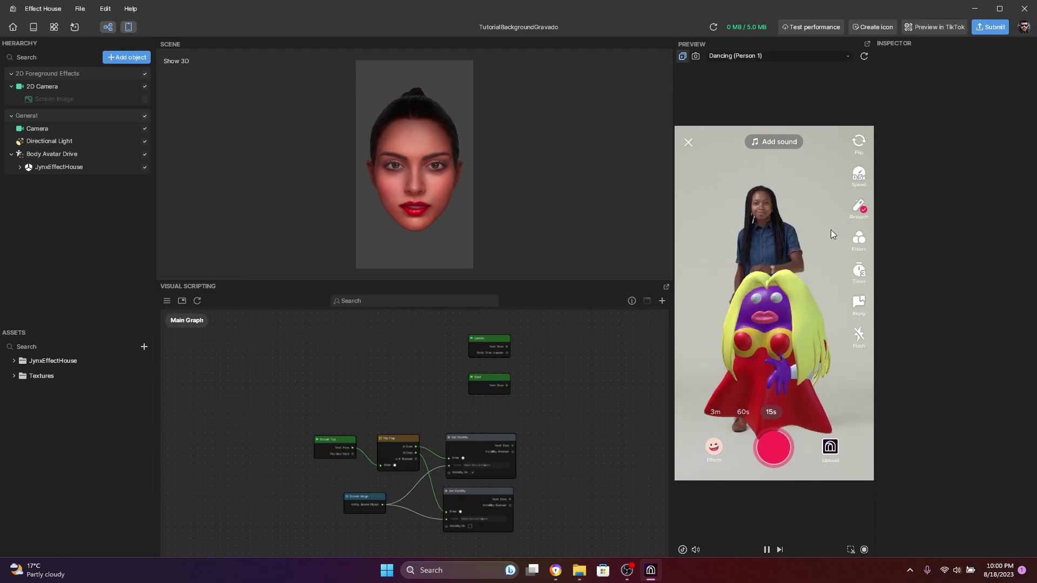
Switch the preview media to the face clip Idle (Person 1) and disable the JynxEffectHouse object under Body Avatar Drive
click(725, 55)
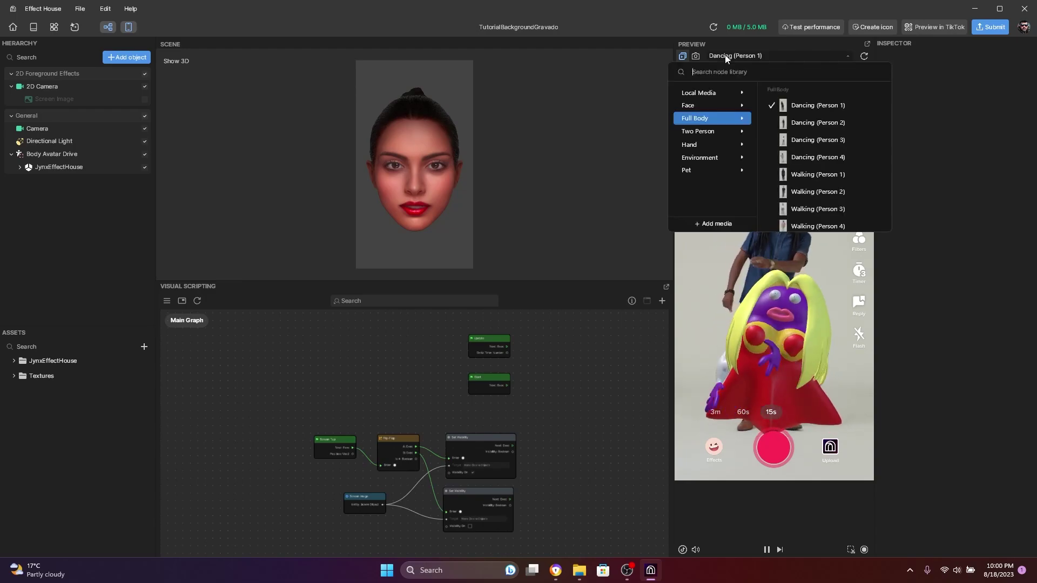
mouse_move(742, 107)
click(799, 106)
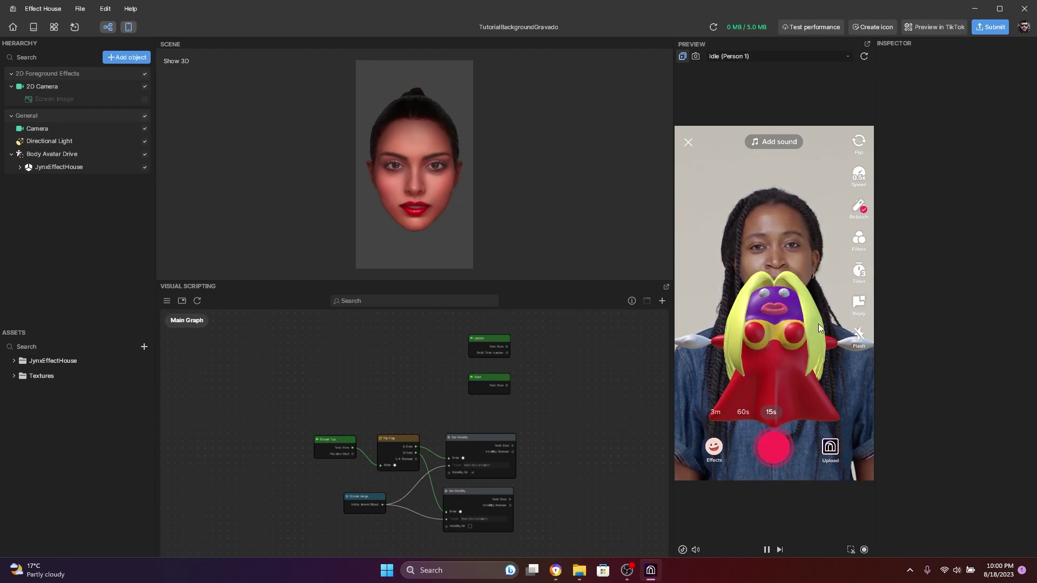
click(144, 167)
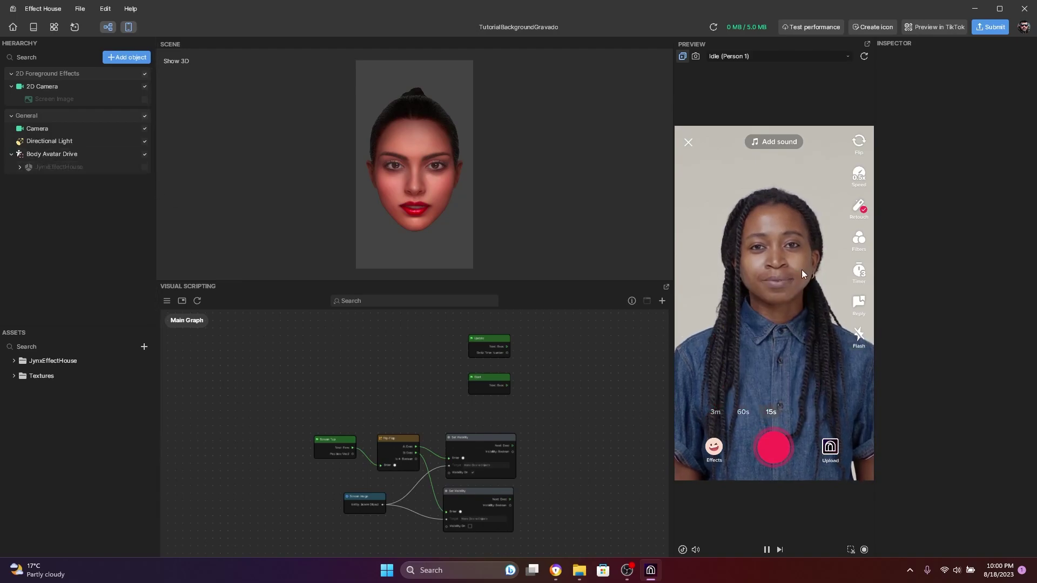
Enlarge the visual scripting area and import 0.png through 40.png from the ImageSequence folder as a texture sequence
drag(489, 281, 493, 196)
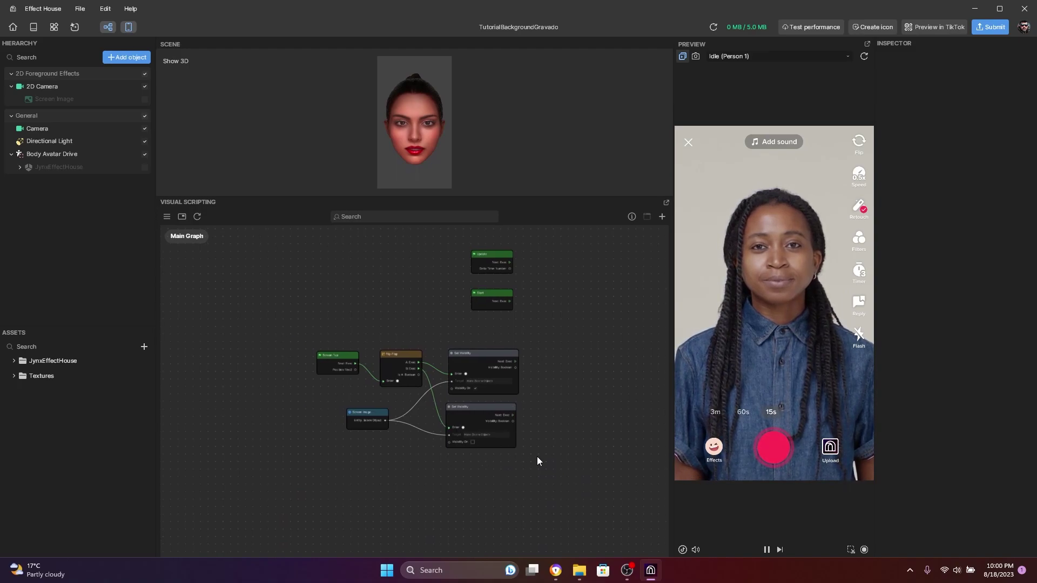
middle_drag(537, 458, 589, 397)
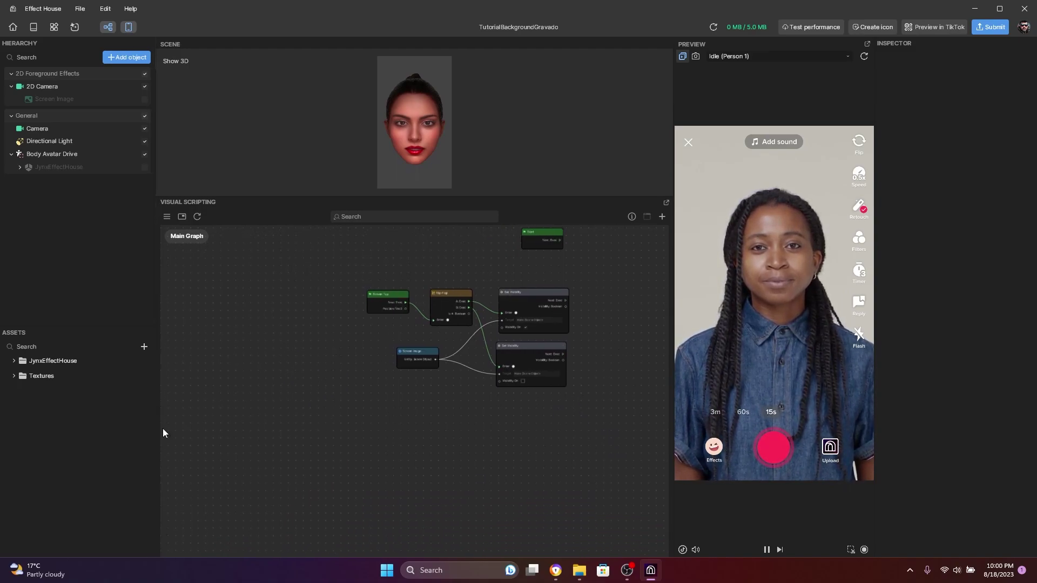
click(144, 346)
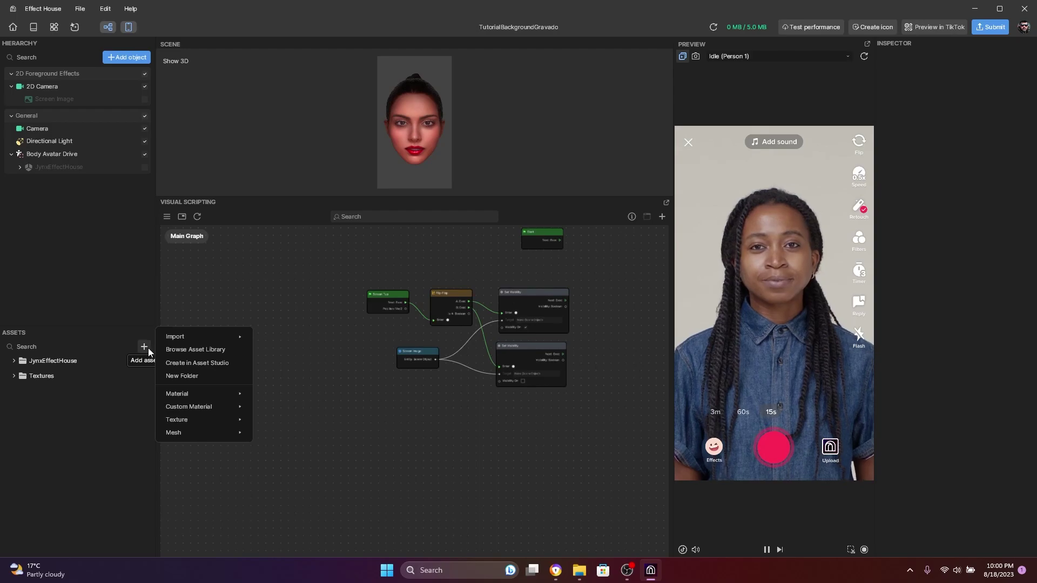
mouse_move(202, 339)
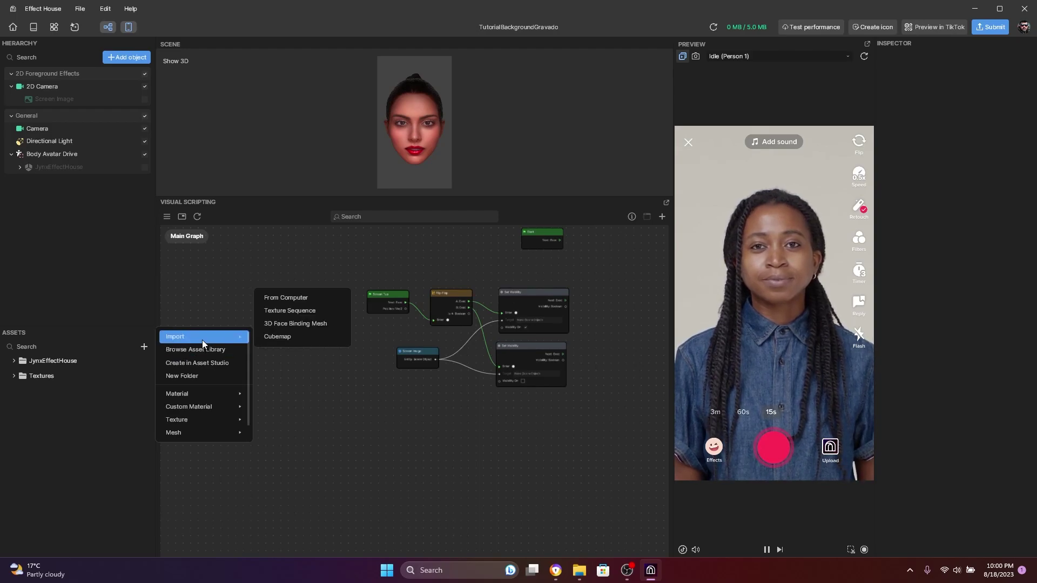
click(317, 310)
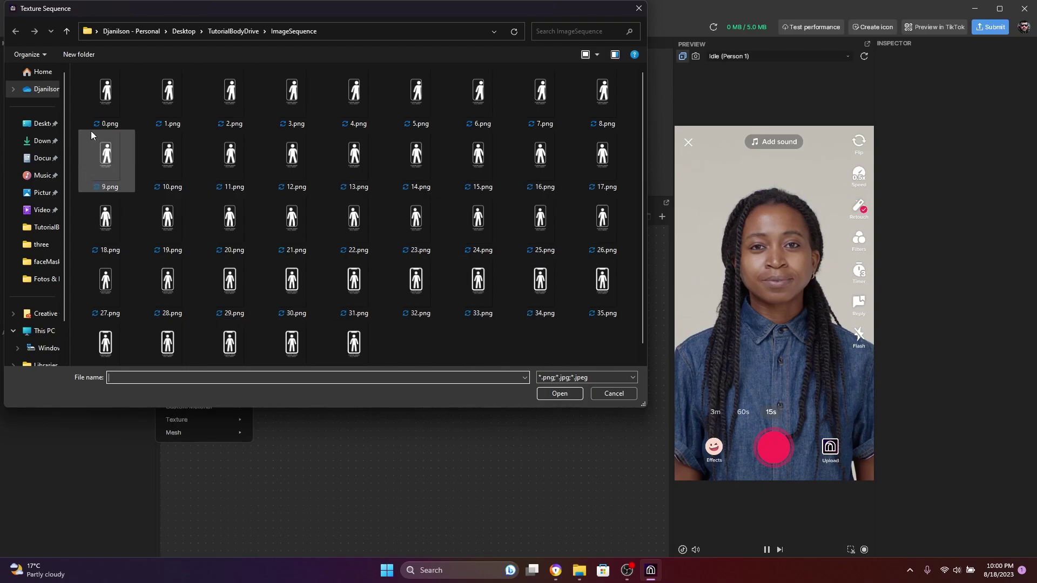
click(113, 100)
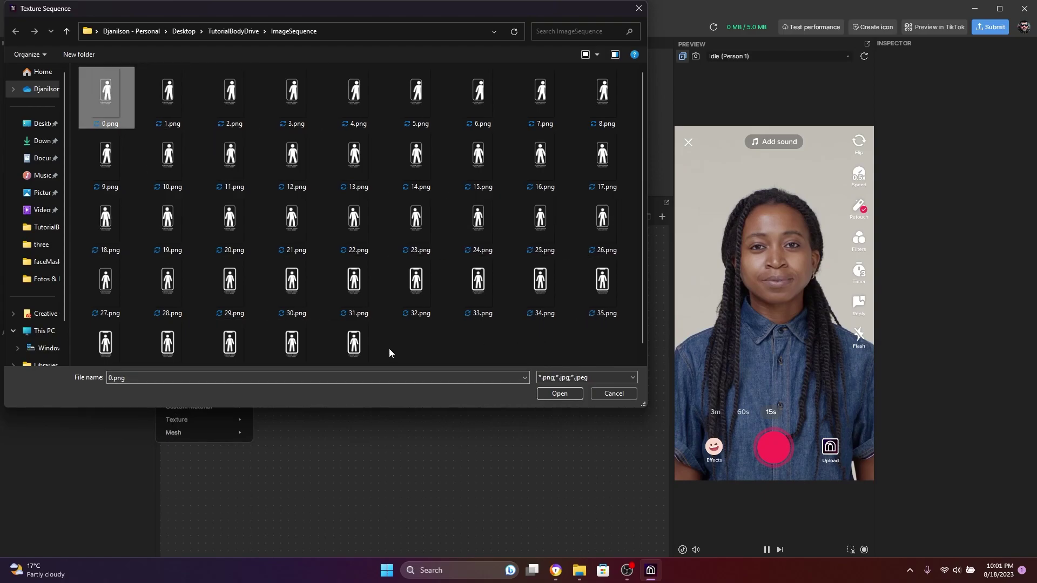
scroll(339, 317, down, 1)
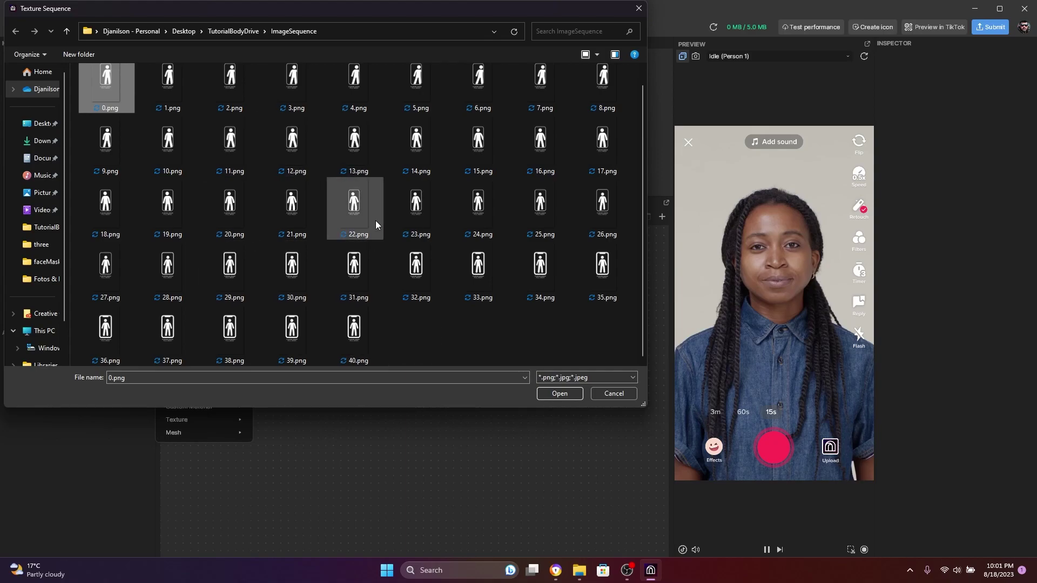
key(ctrl+a)
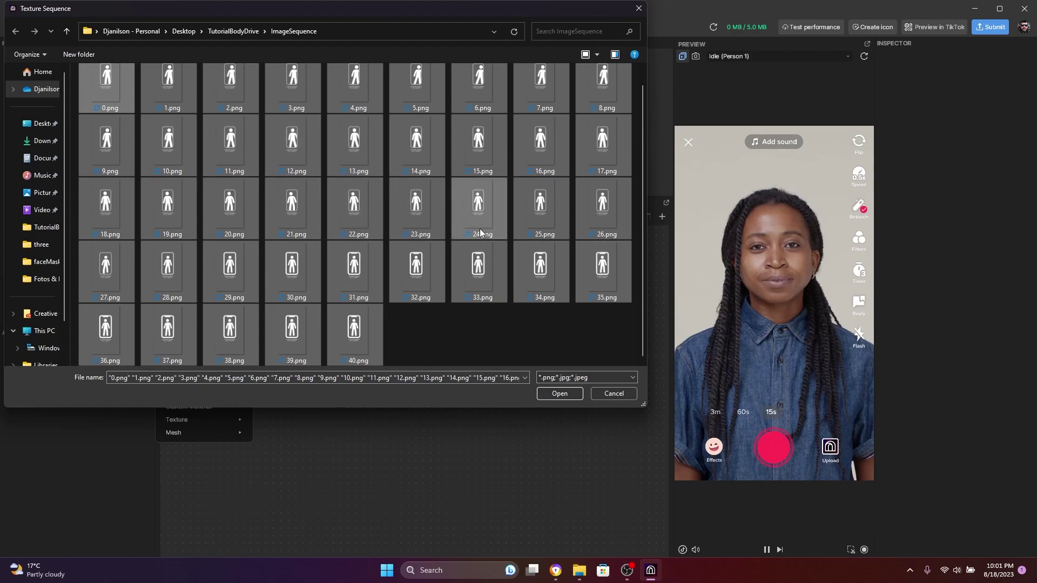
click(569, 396)
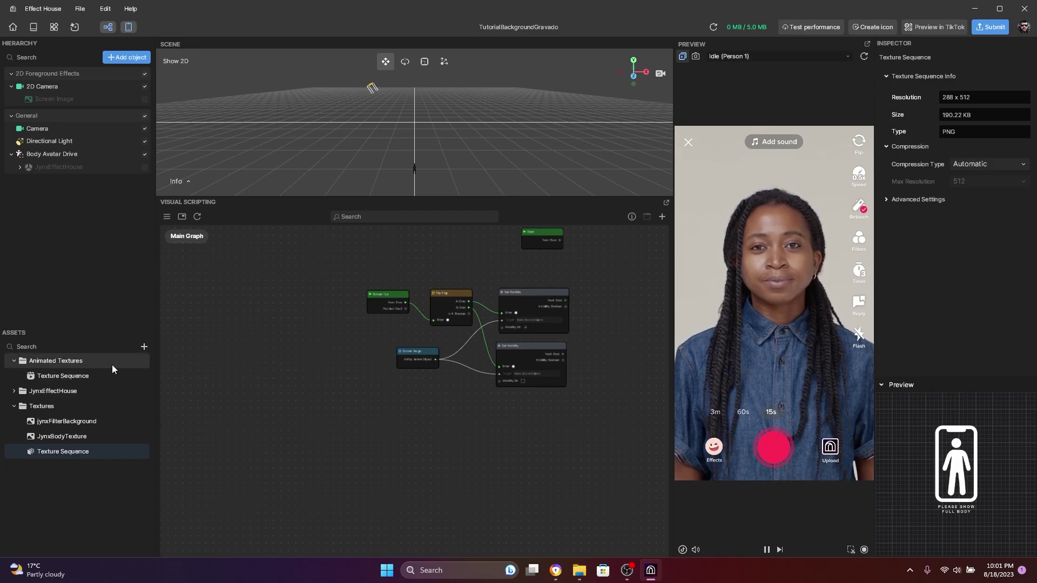
Set the loop count of the animated Texture Sequence to 1
click(80, 376)
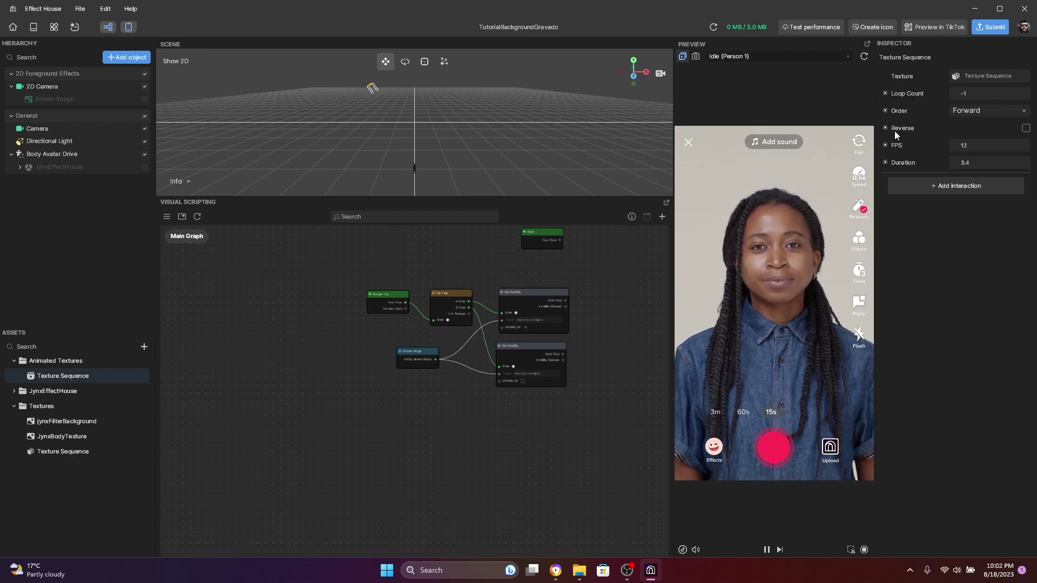
click(972, 95)
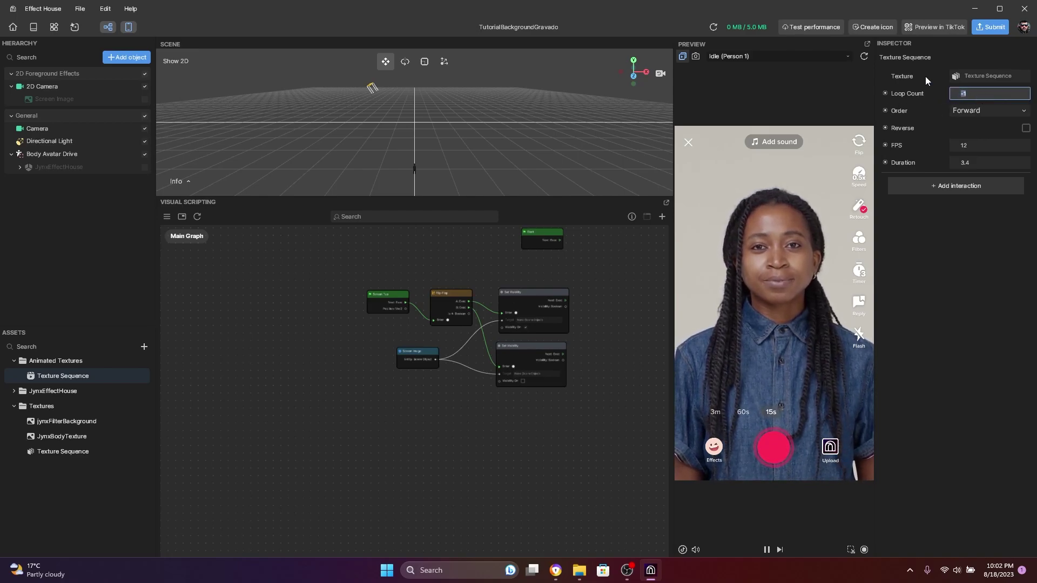
text(1)
key(Return)
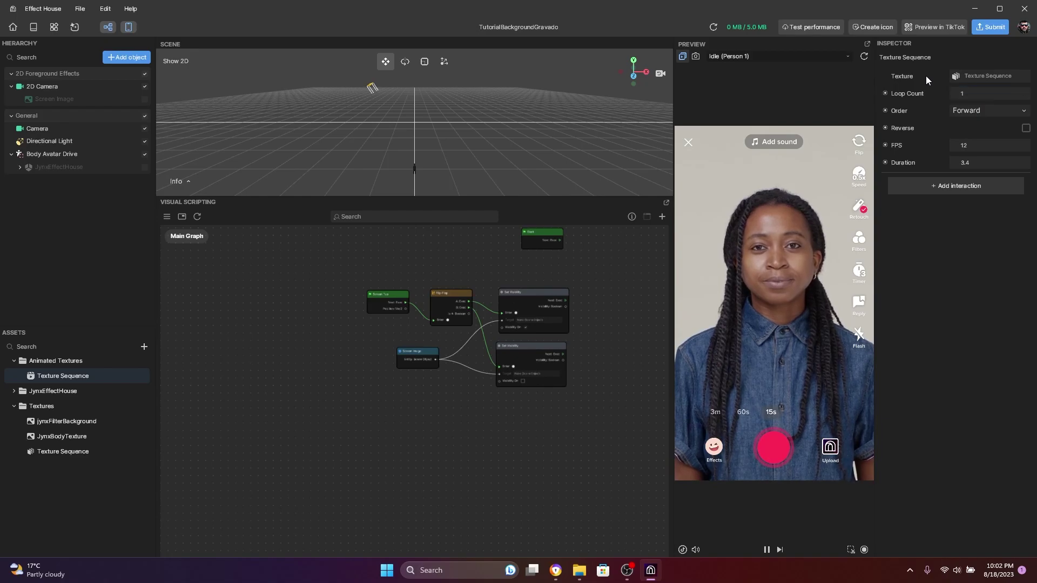
Set the animated Texture Sequence's loop count to -1 and its order to Forward
click(966, 94)
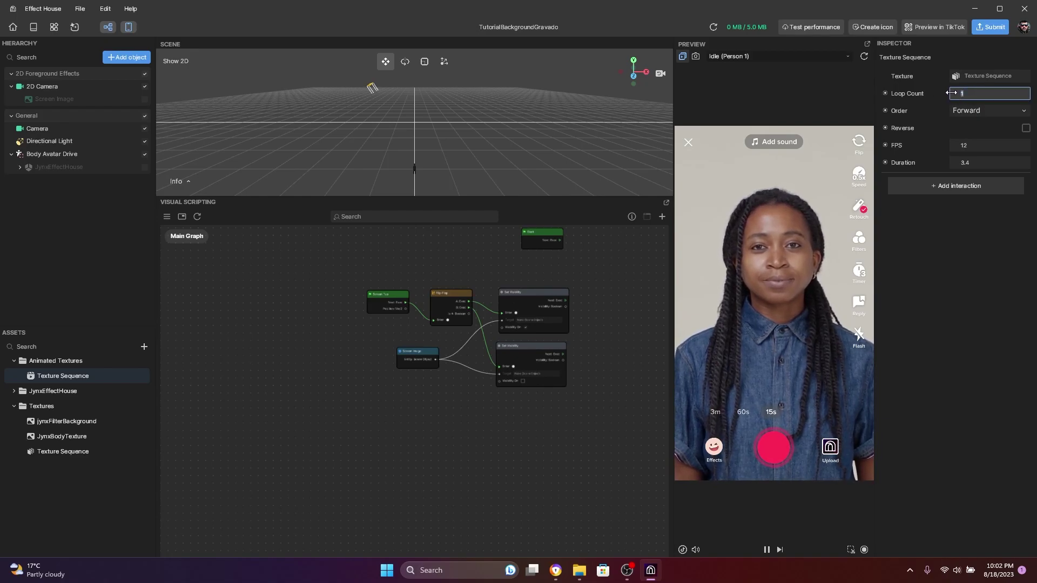
text(2)
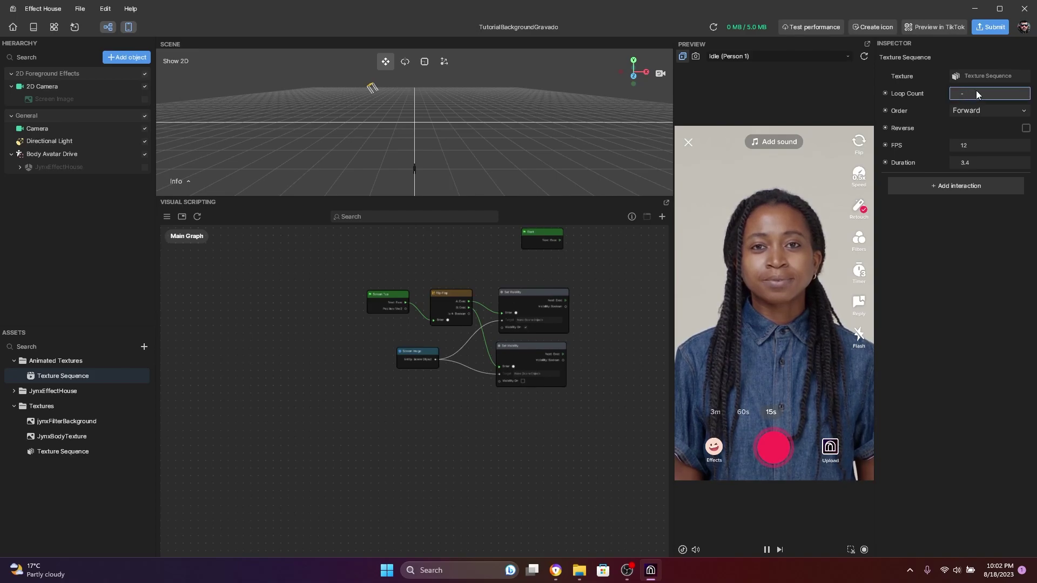
key(Return)
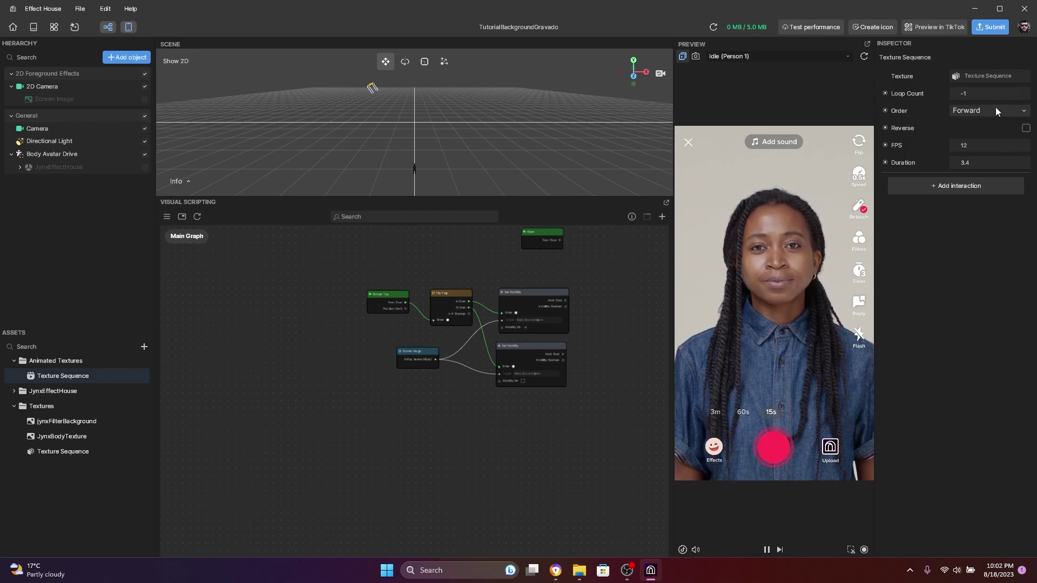
click(993, 110)
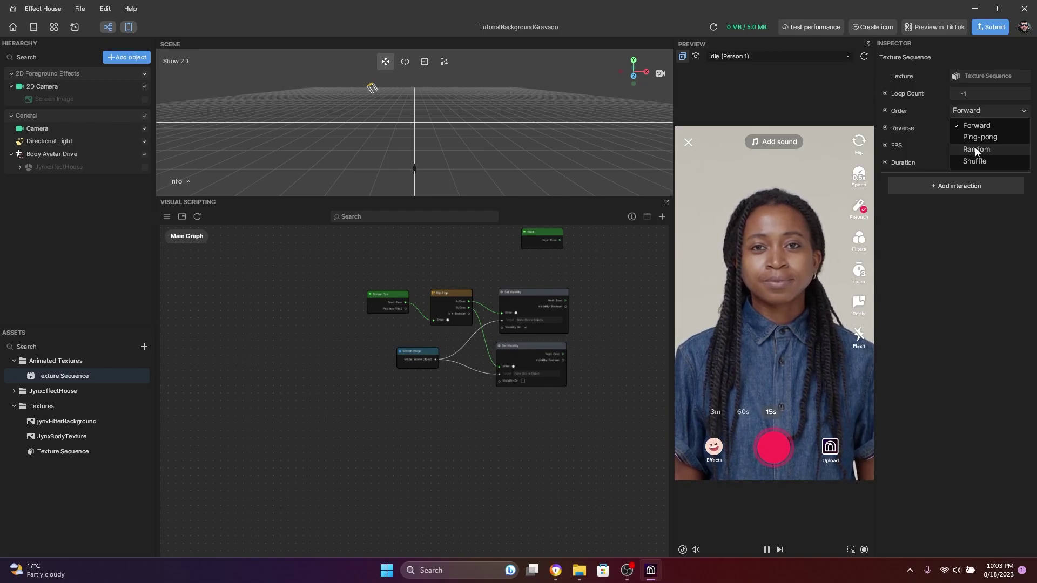
click(991, 125)
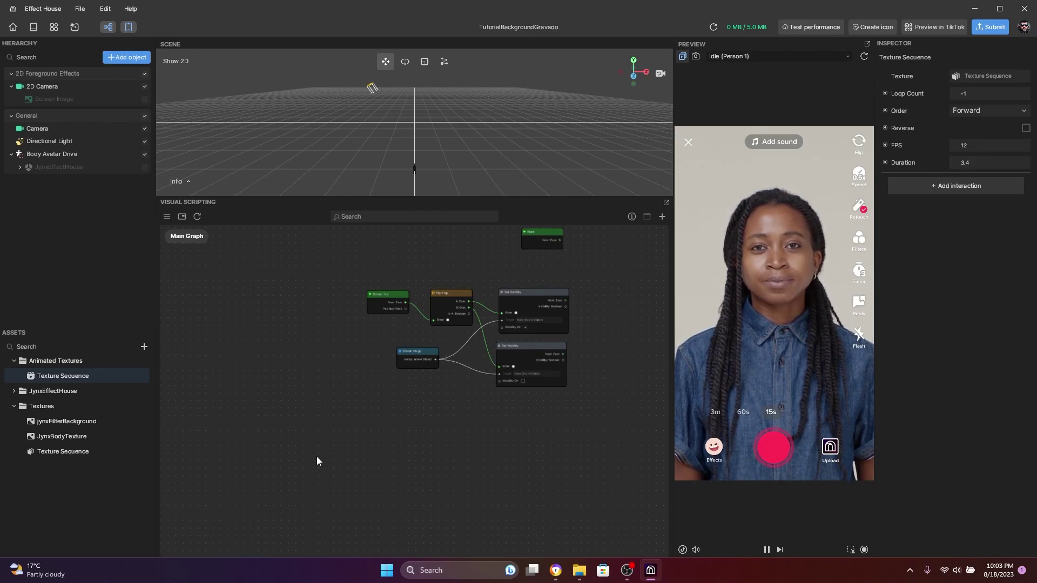
Add a 2D Screen Image object to the scene and rename it "animation"
click(114, 57)
scroll(261, 134, down, 10)
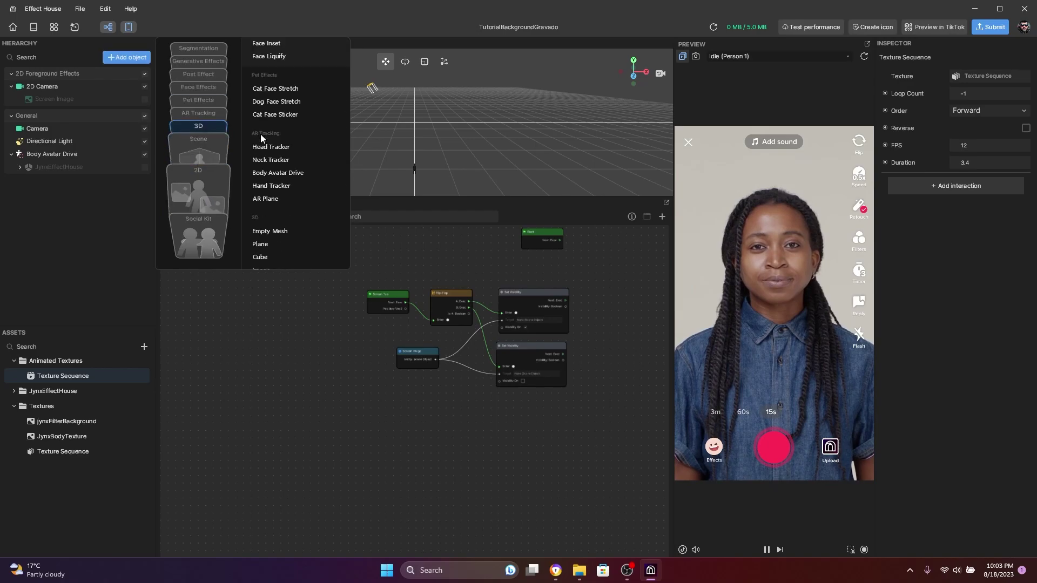
click(197, 155)
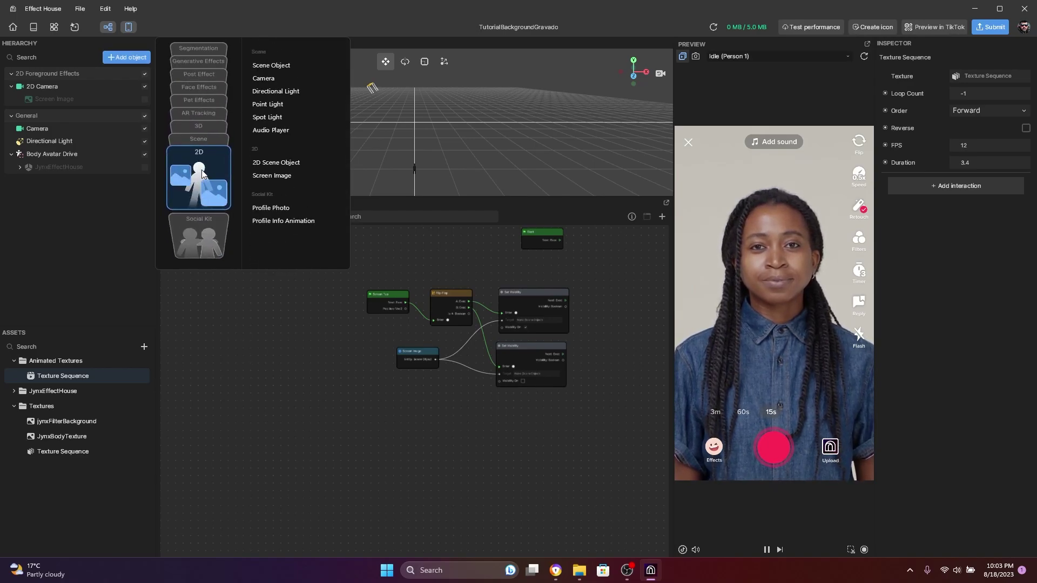
click(273, 175)
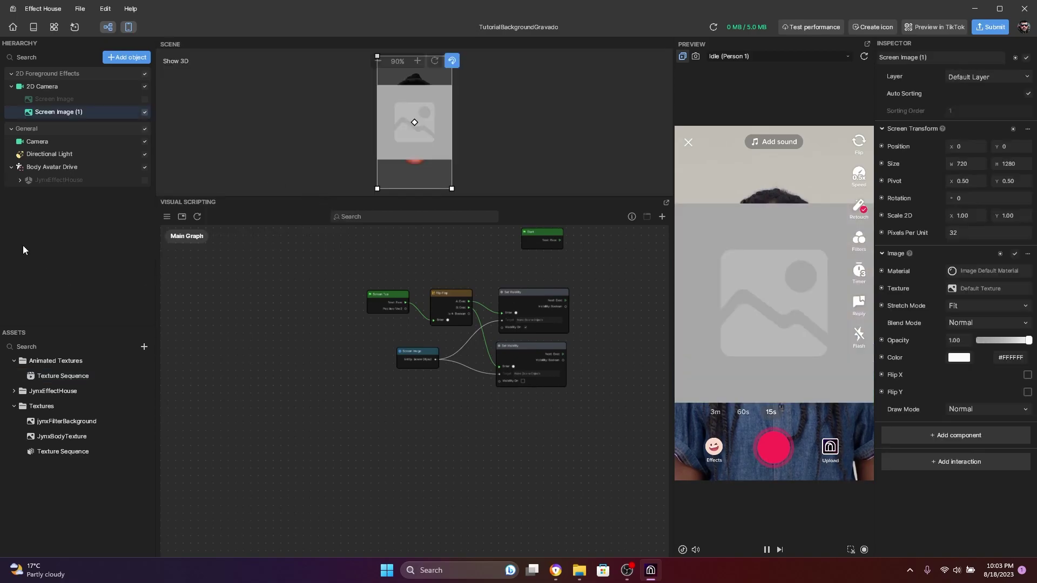
click(924, 56)
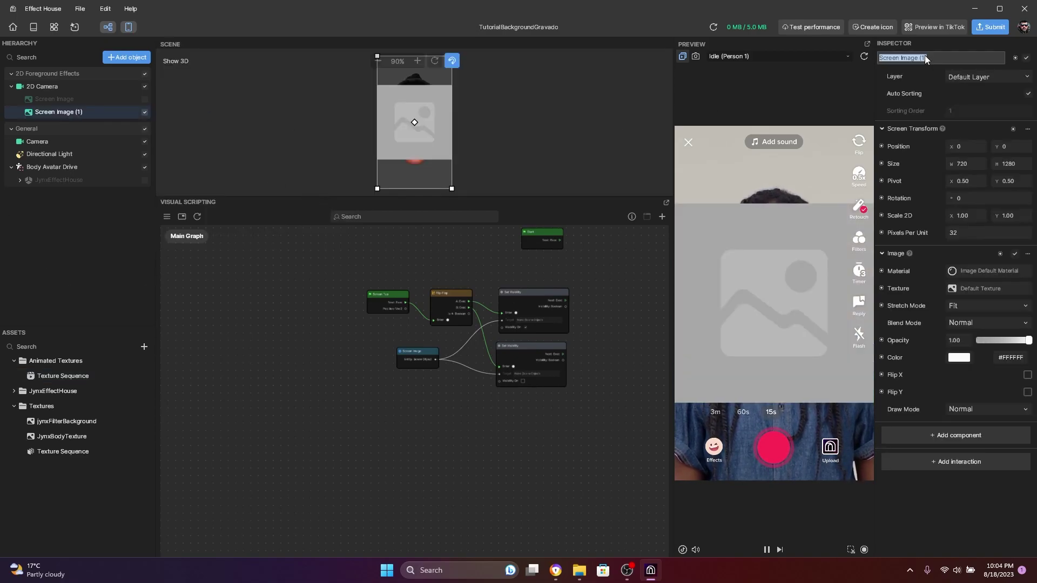
text(animation)
key(Return)
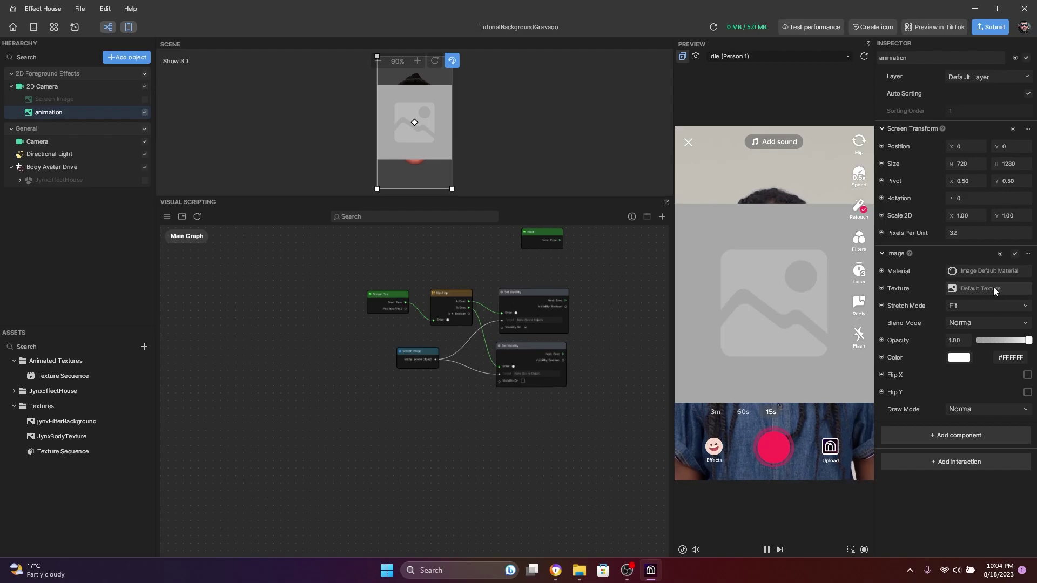
Assign the animated Texture Sequence as the texture of the animation screen image
click(952, 290)
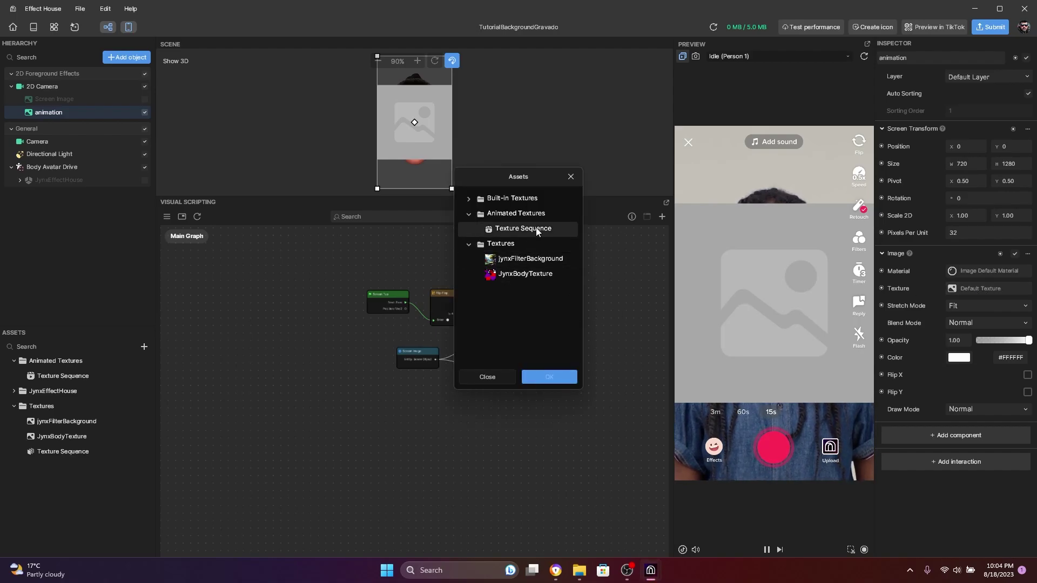
click(511, 228)
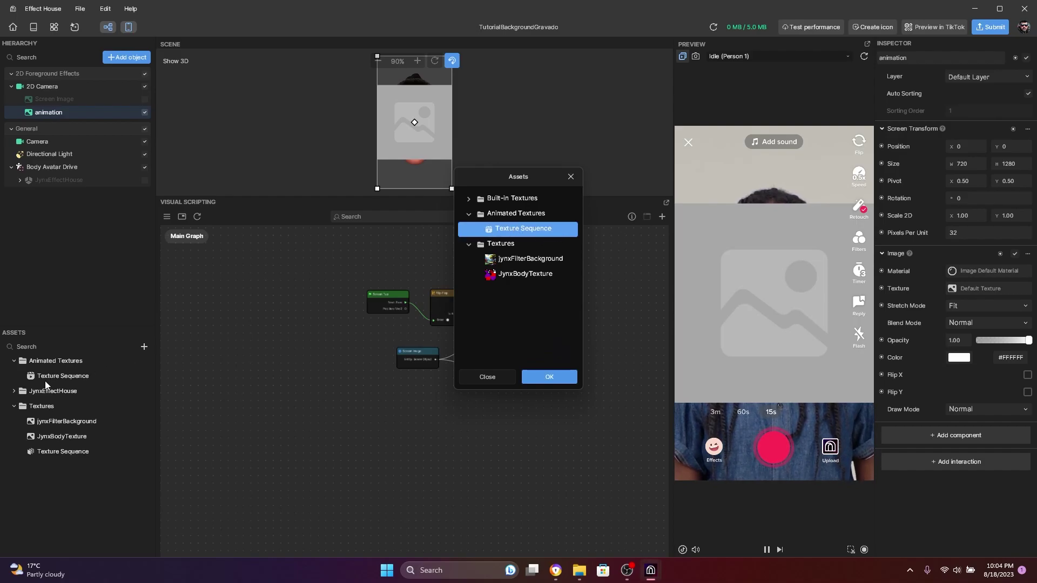
click(549, 376)
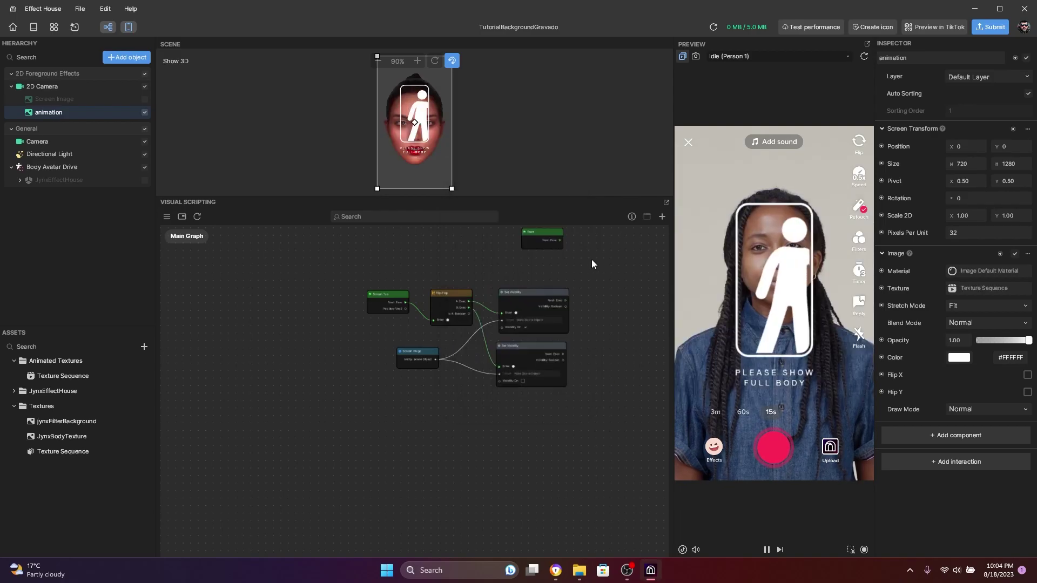
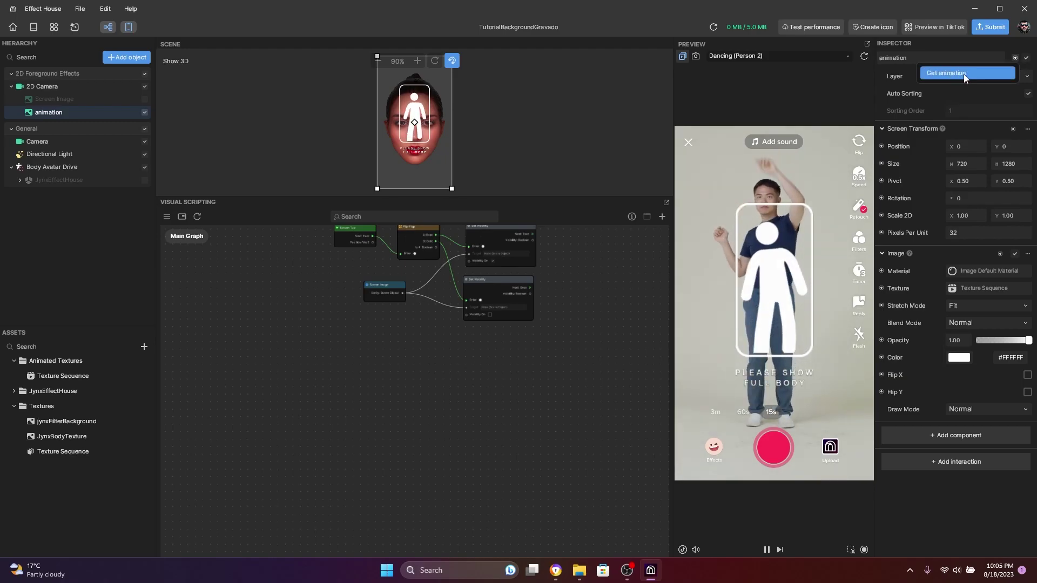
Add a node referencing the animation object to the visual scripting graph and place it in an empty area
click(962, 74)
scroll(509, 418, up, 2)
drag(420, 369, 485, 294)
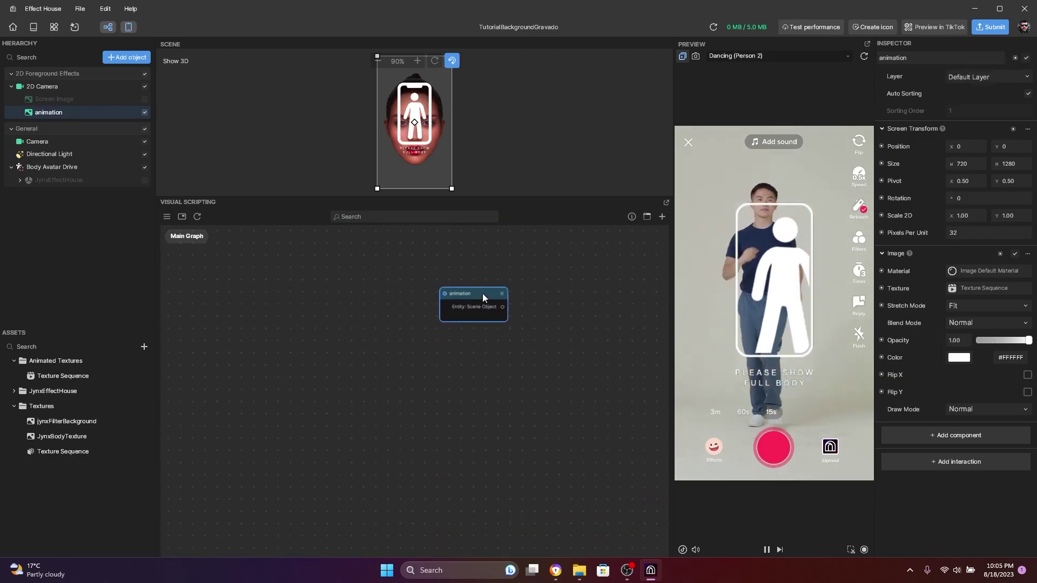
Add a Set Visibility node fed by the animation object's Scene Object output and place it above and beside the animation node
scroll(458, 399, up, 2)
drag(407, 338, 463, 324)
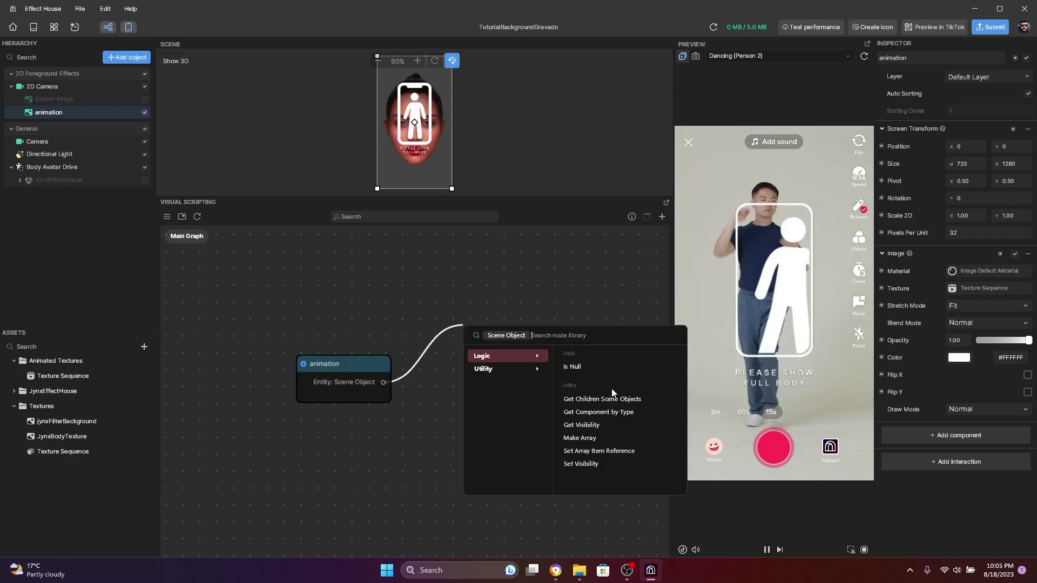
text(set)
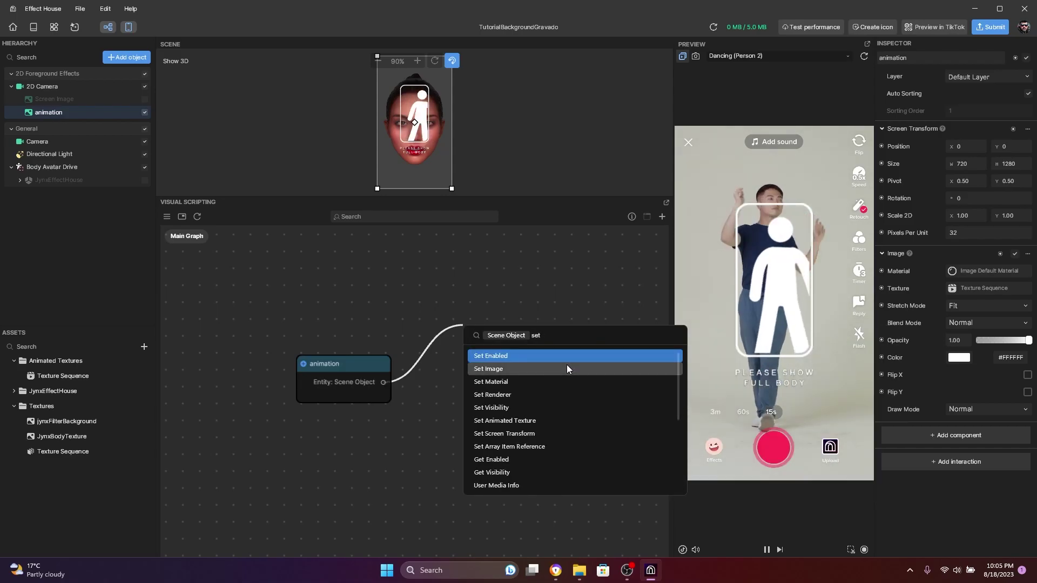
click(497, 409)
drag(557, 340, 544, 257)
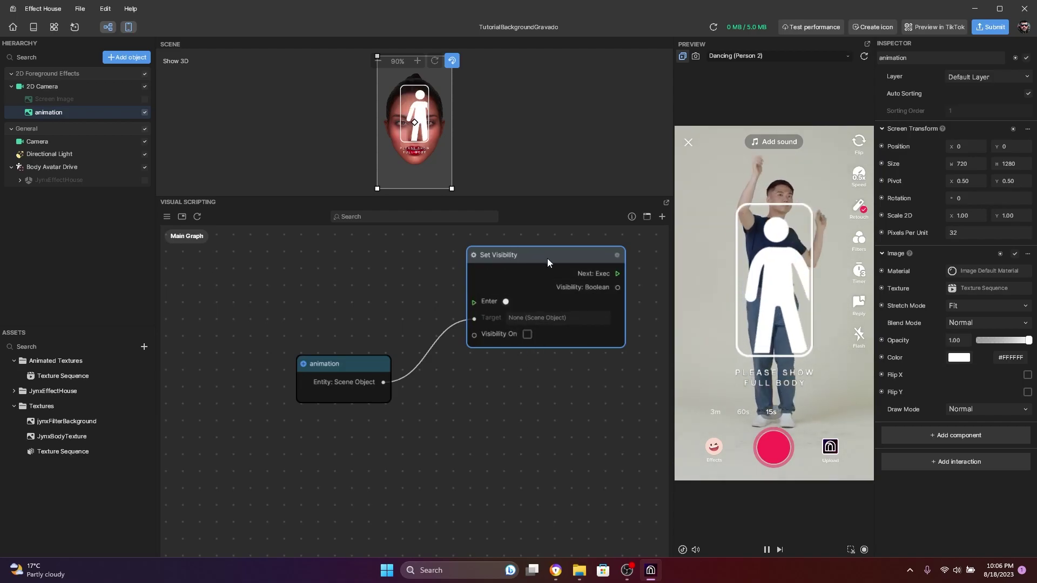
Duplicate the Set Visibility node below the original and connect the animation object to the duplicate's Target input
key(ctrl+d)
drag(604, 268, 535, 382)
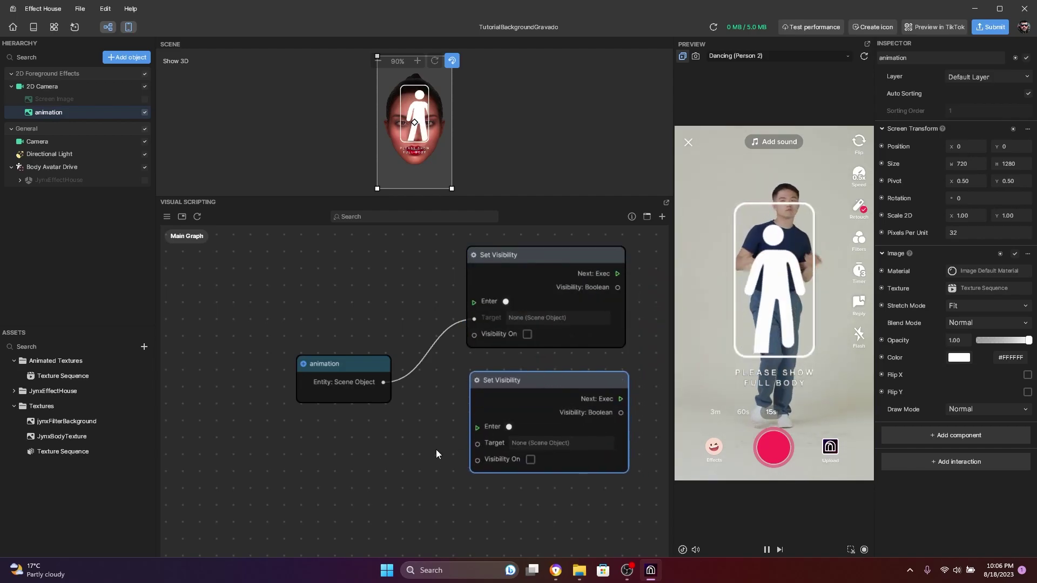
drag(383, 381, 477, 443)
scroll(463, 422, up, 2)
middle_drag(462, 423, 406, 451)
scroll(406, 450, down, 2)
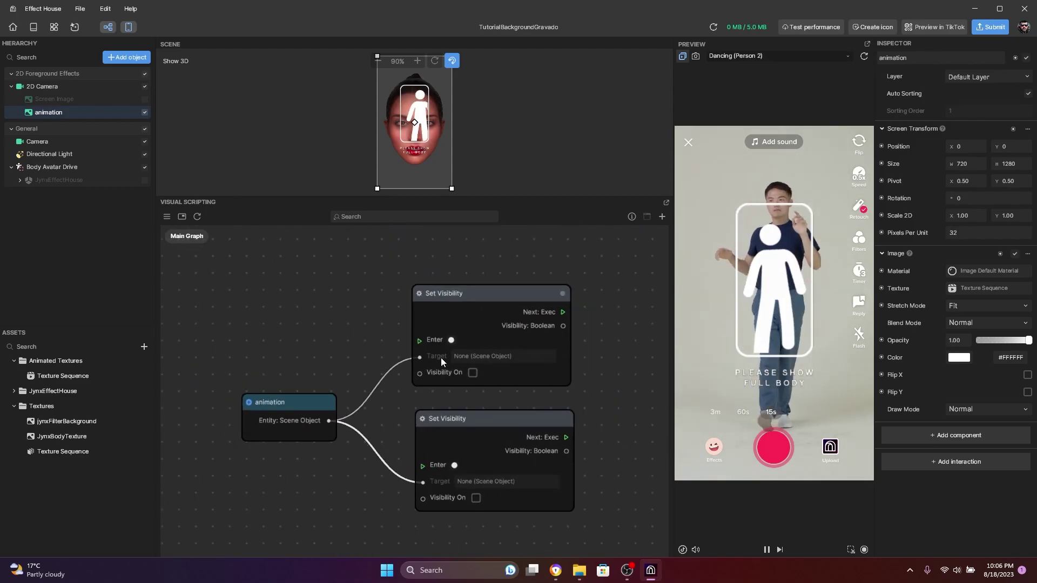
scroll(437, 443, up, 1)
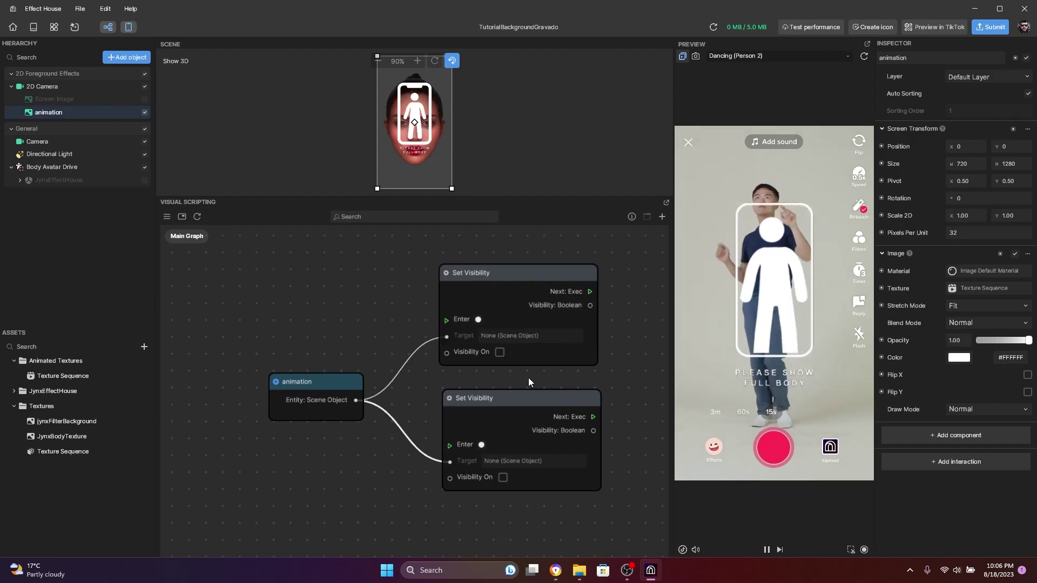
Enable Visibility On in the upper Set Visibility node and space the two Set Visibility nodes further apart
click(500, 352)
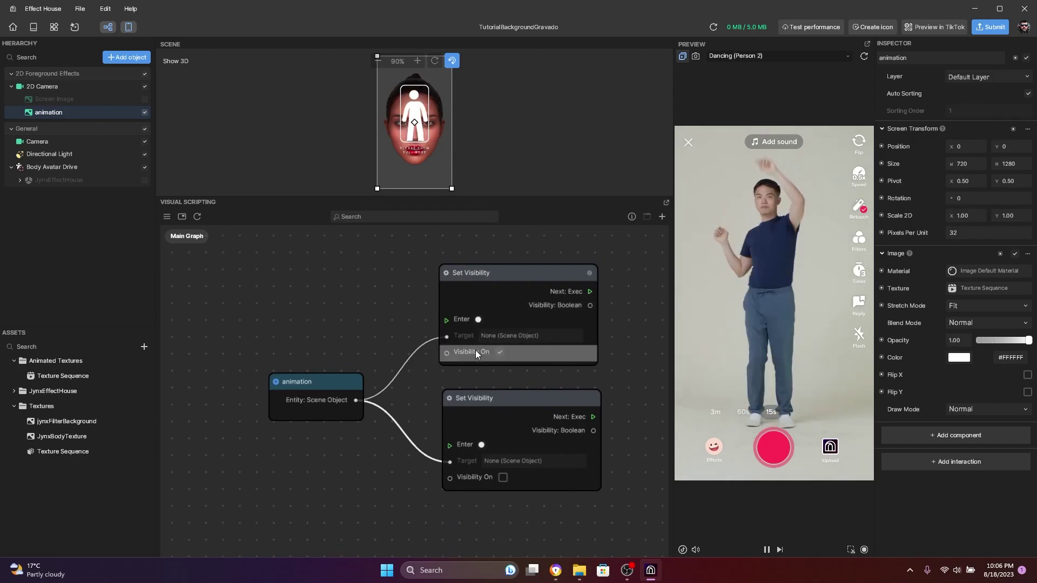
middle_drag(511, 382, 466, 390)
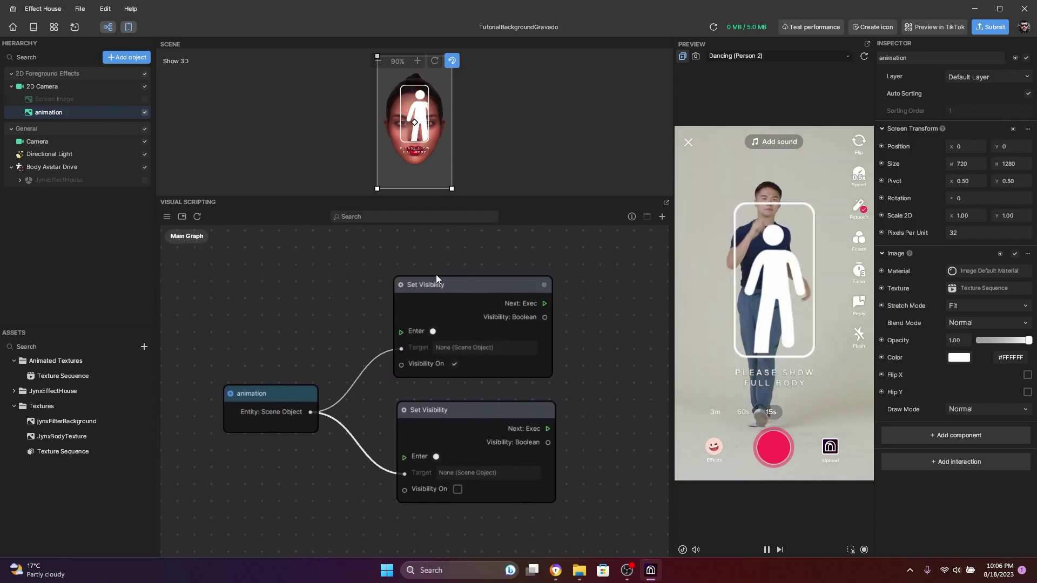
drag(495, 288, 499, 282)
drag(476, 413, 469, 437)
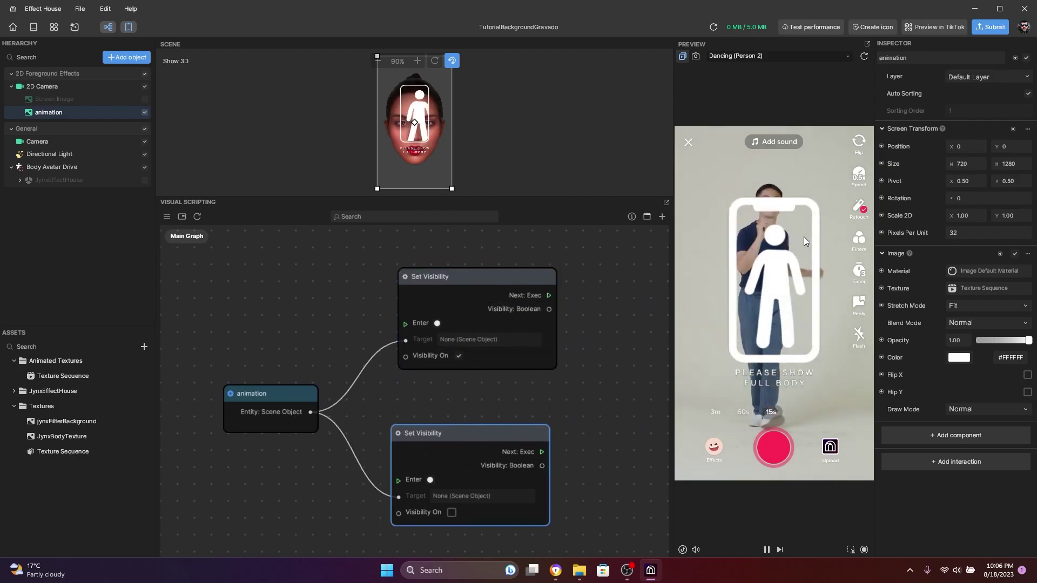
middle_drag(422, 299, 420, 280)
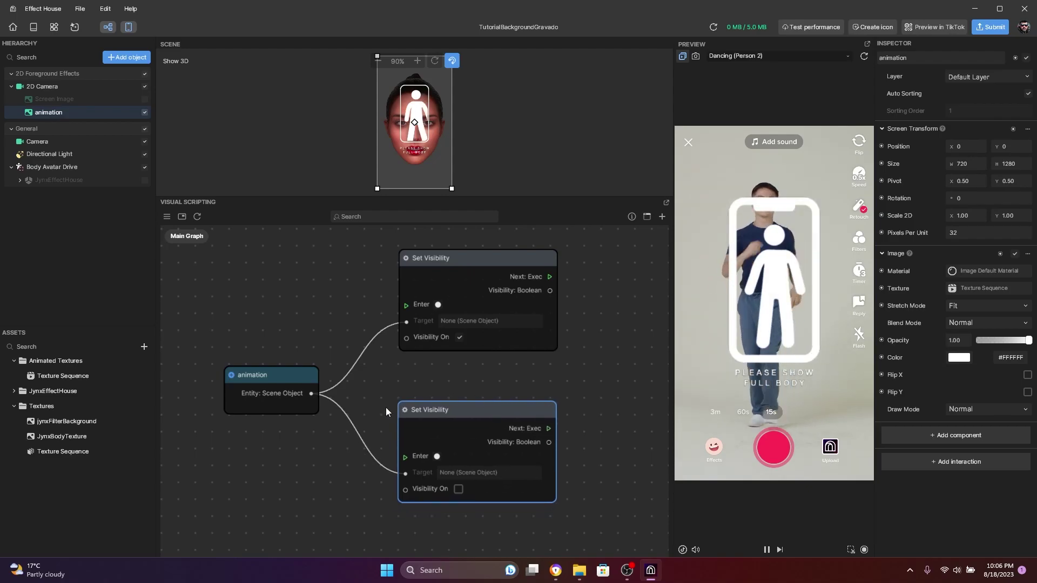
scroll(425, 405, down, 2)
scroll(425, 401, up, 1)
scroll(436, 443, up, 1)
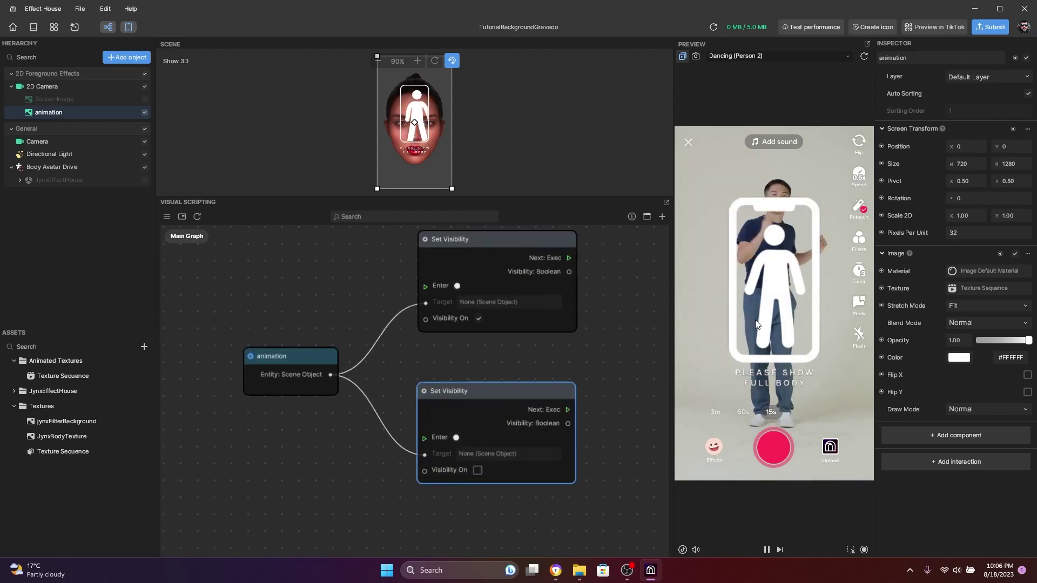
Add a Body Detection node to the graph and place it above the animation node
scroll(289, 405, down, 1)
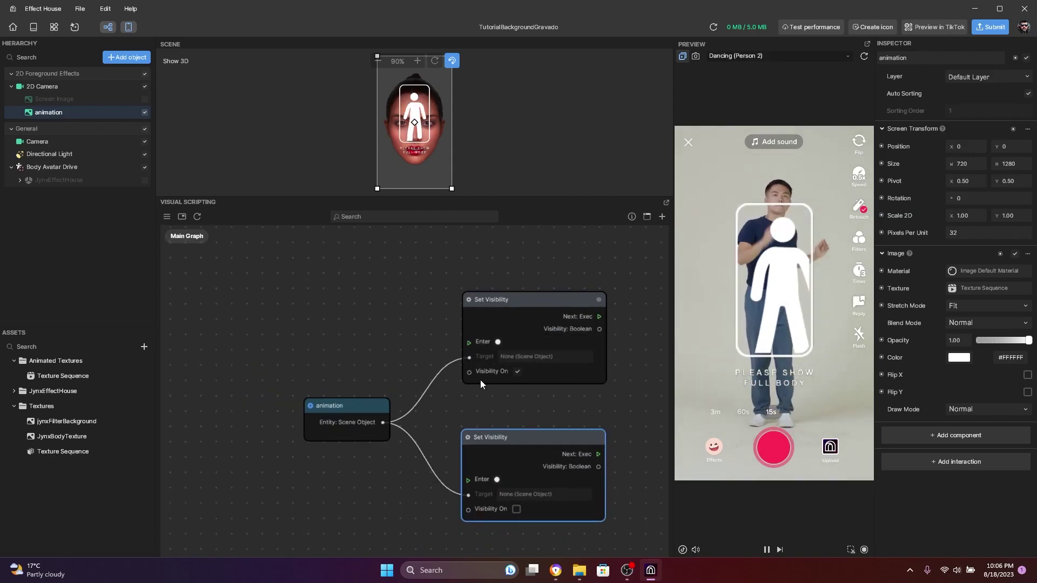
right_click(362, 330)
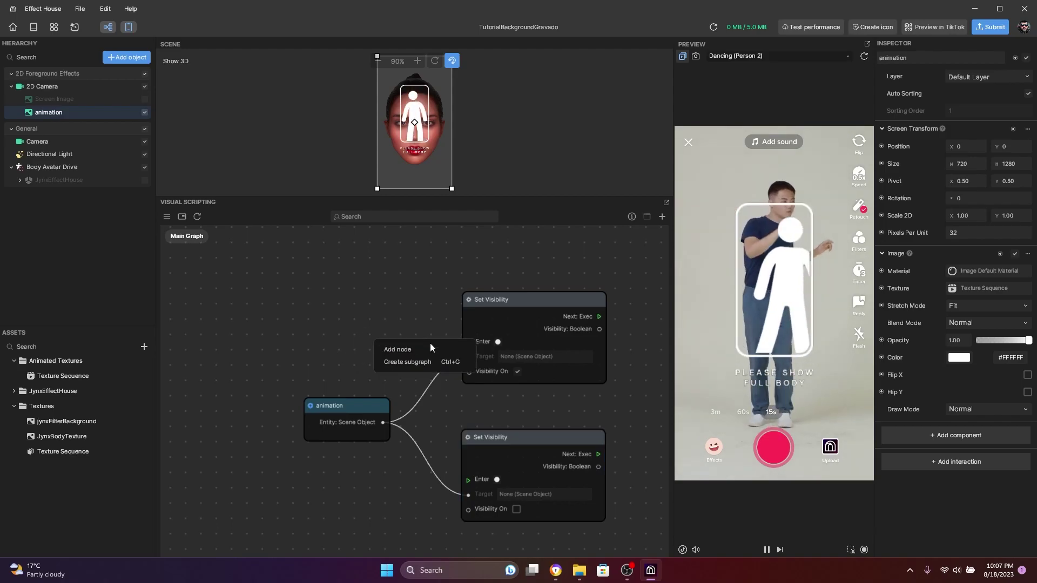
right_click(367, 314)
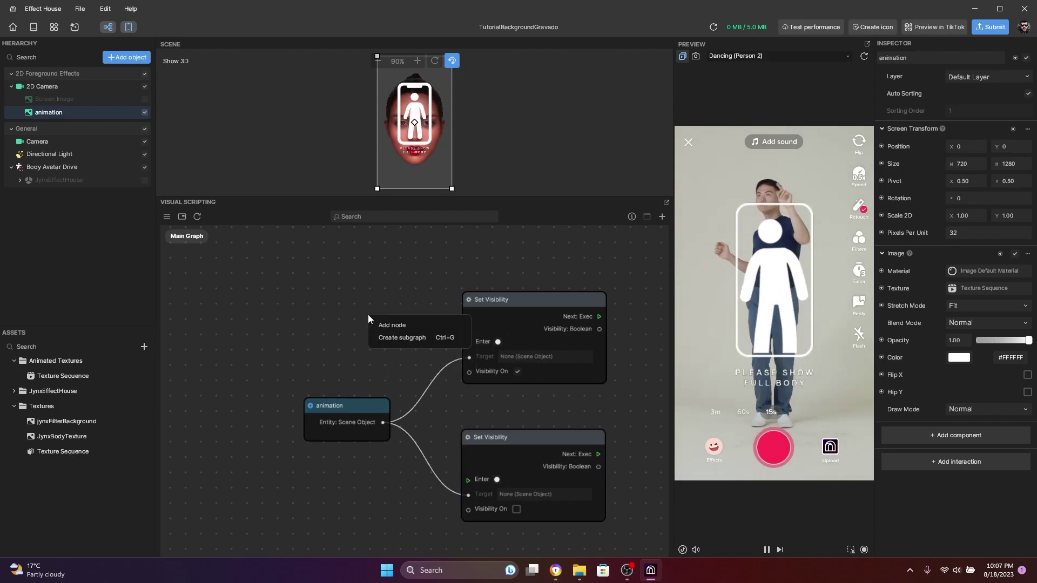
click(409, 326)
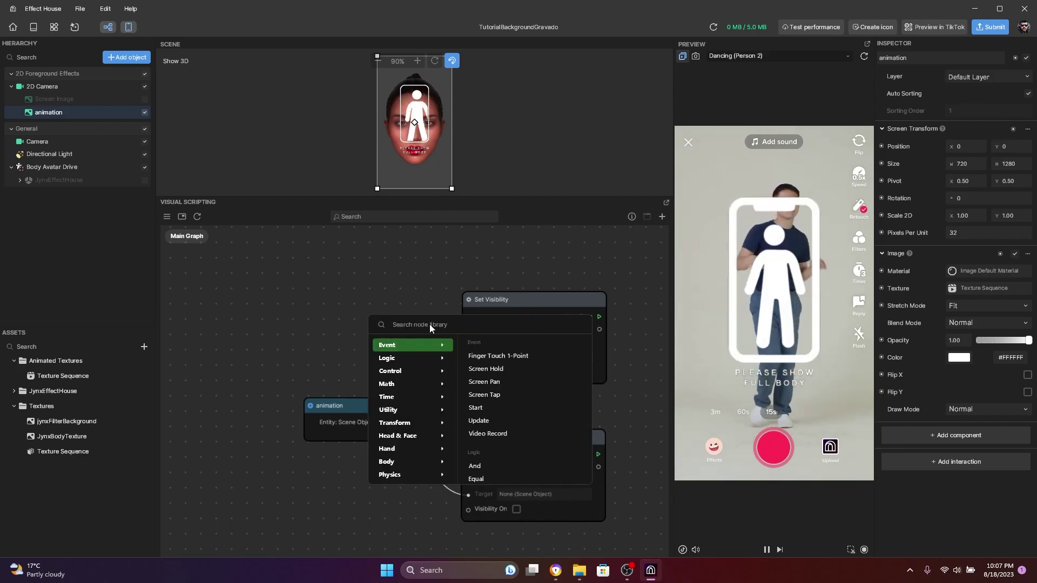
text(body)
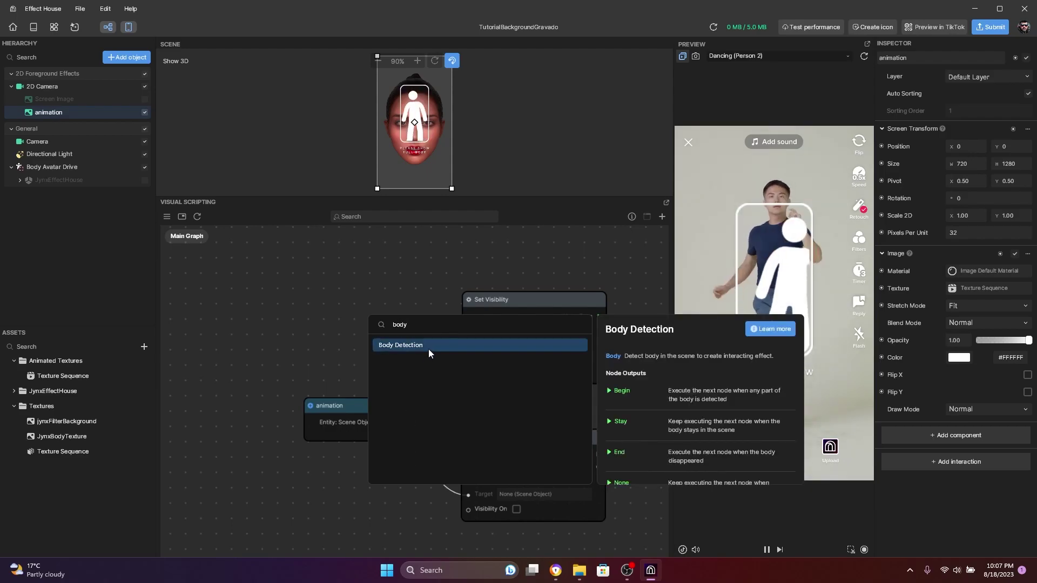
click(428, 348)
drag(438, 322, 363, 297)
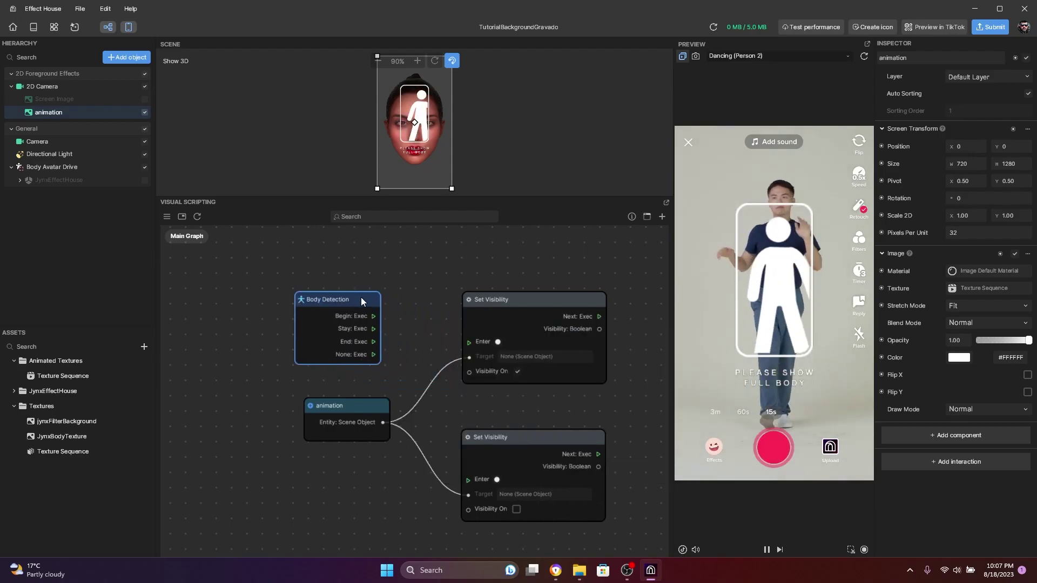
Connect Body Detection's Begin output to the lower Set Visibility node's Enter, and its End and None outputs to the upper node's Enter
middle_drag(414, 429, 474, 422)
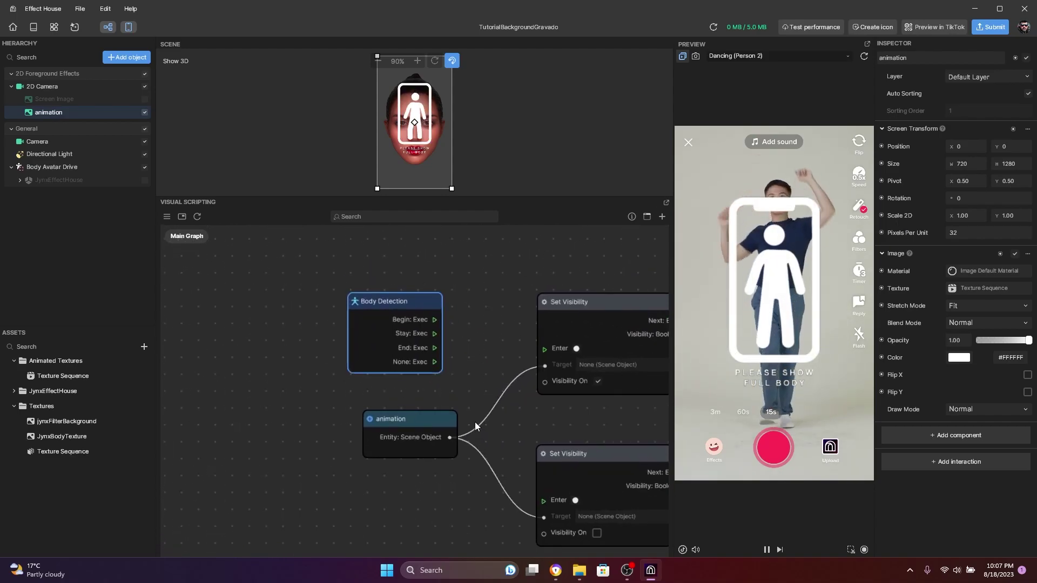
scroll(471, 383, up, 2)
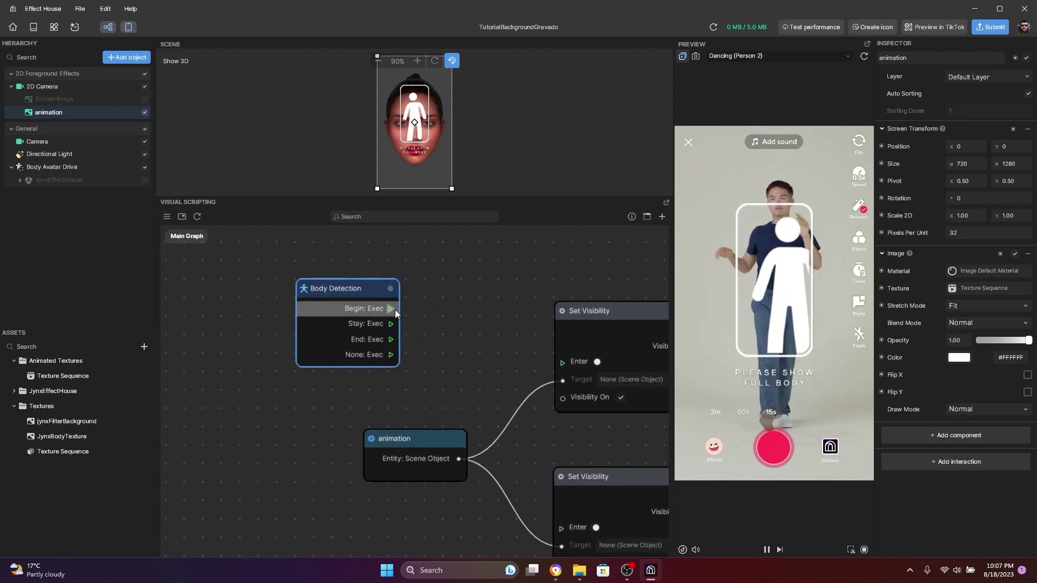
scroll(395, 311, down, 1)
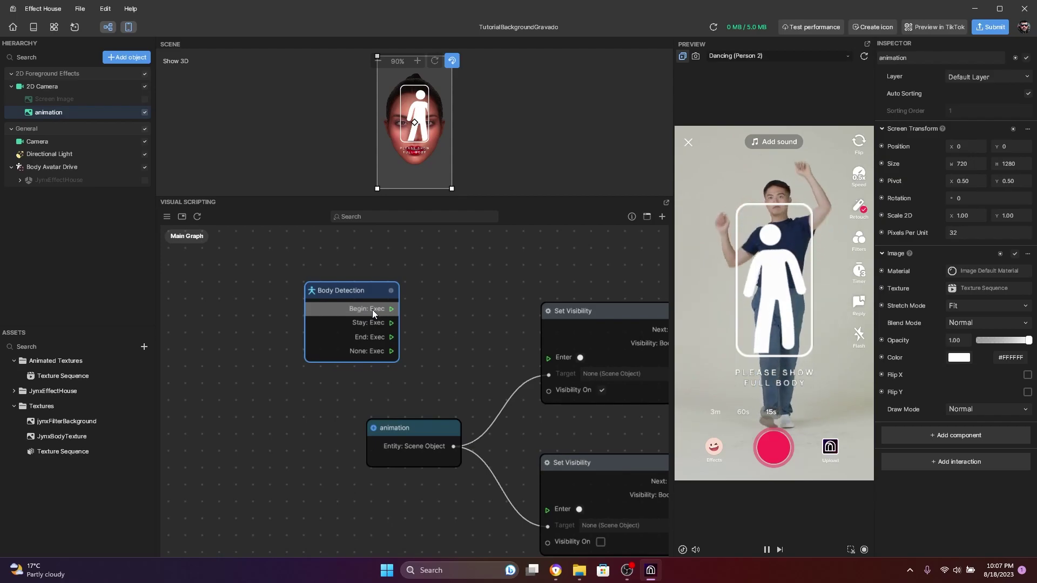
drag(393, 309, 547, 513)
middle_drag(547, 450, 488, 417)
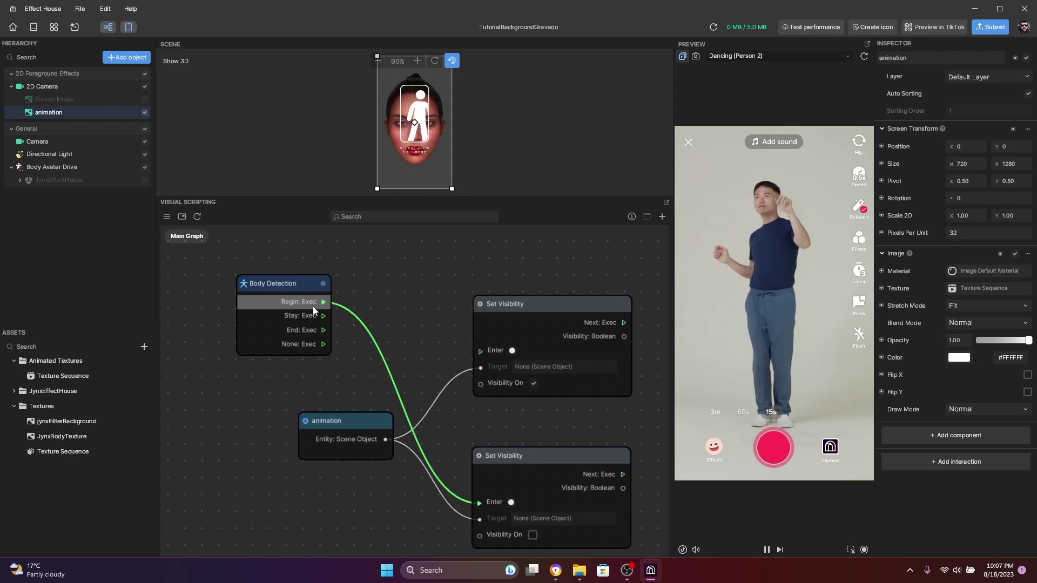
scroll(360, 373, down, 1)
scroll(367, 384, up, 1)
drag(322, 329, 481, 350)
drag(323, 344, 481, 352)
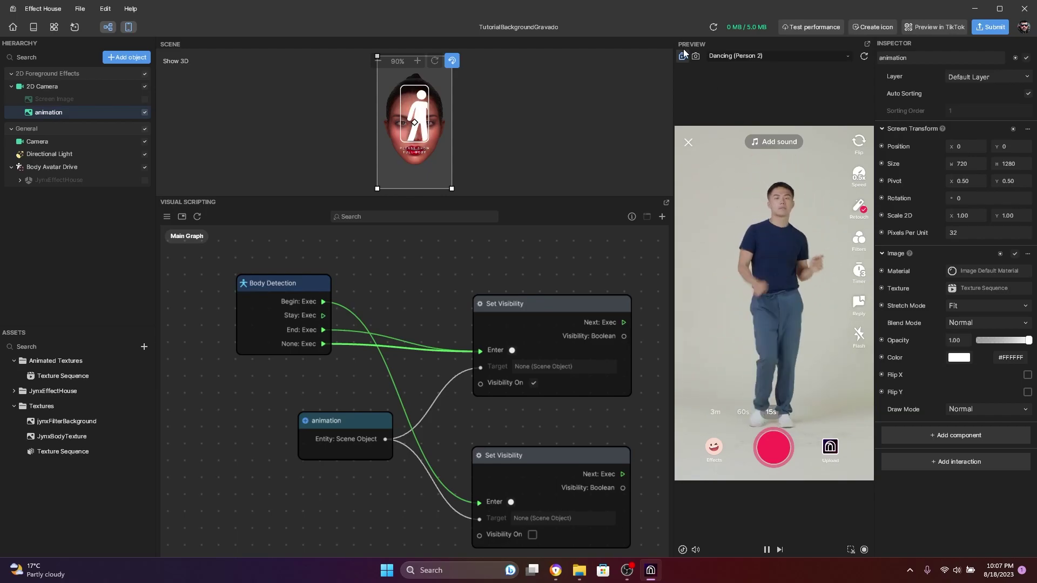
Switch the preview media to the Face clip Idle (Person 2) to test the instruction without a full body in view
click(744, 56)
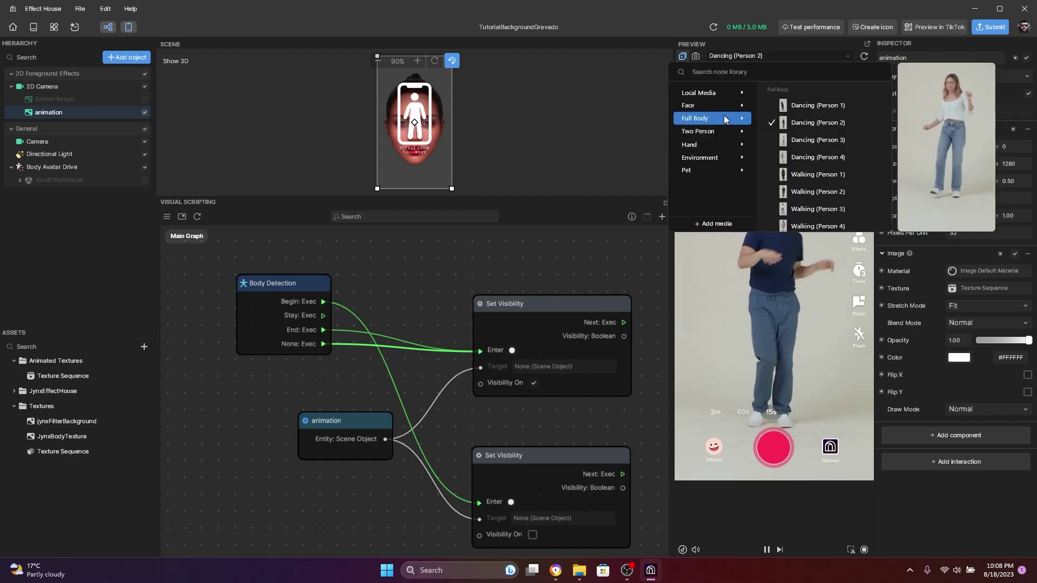
mouse_move(696, 112)
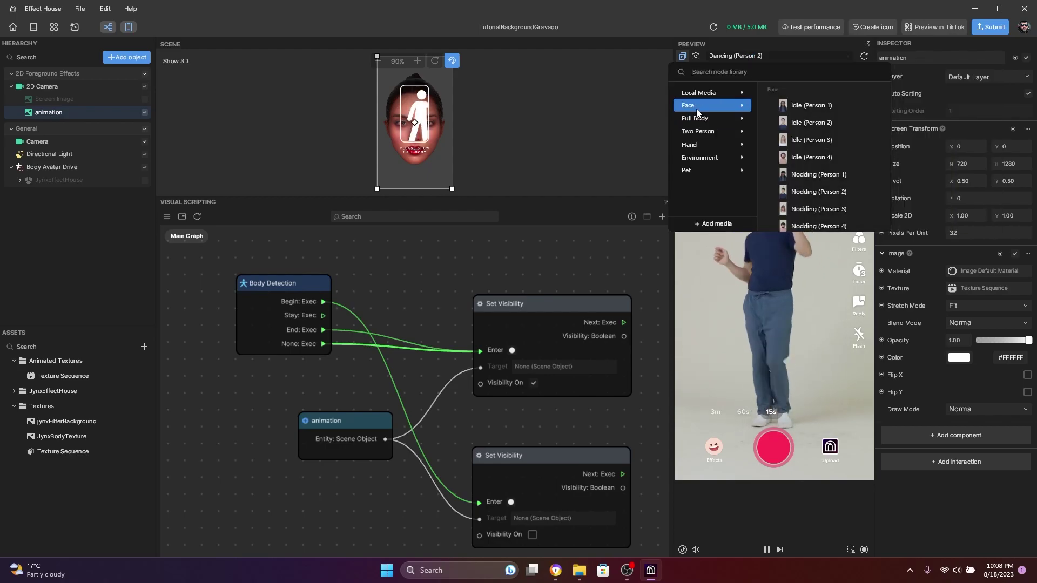
click(819, 125)
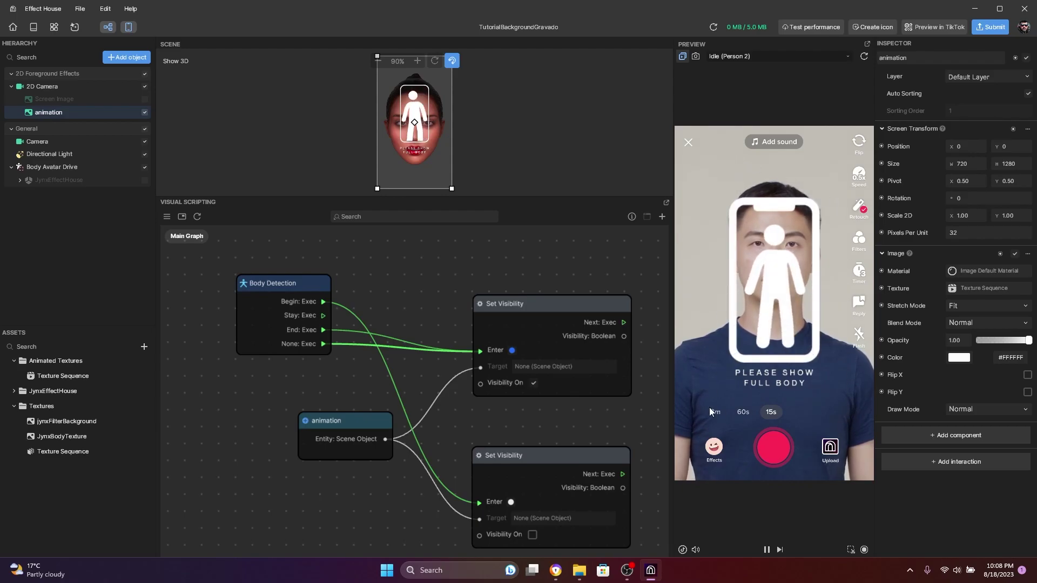
scroll(365, 309, up, 1)
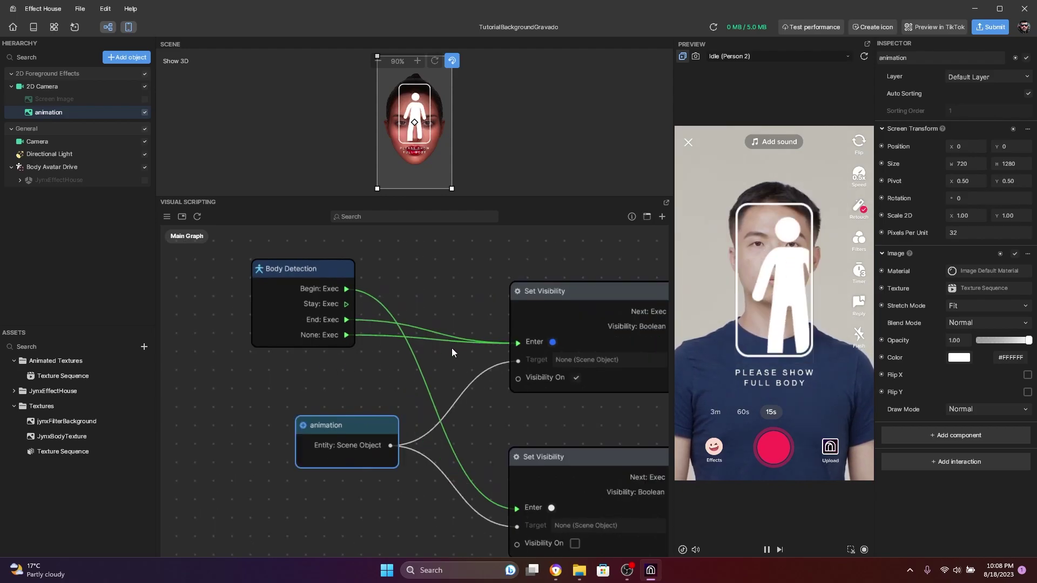
scroll(336, 327, down, 3)
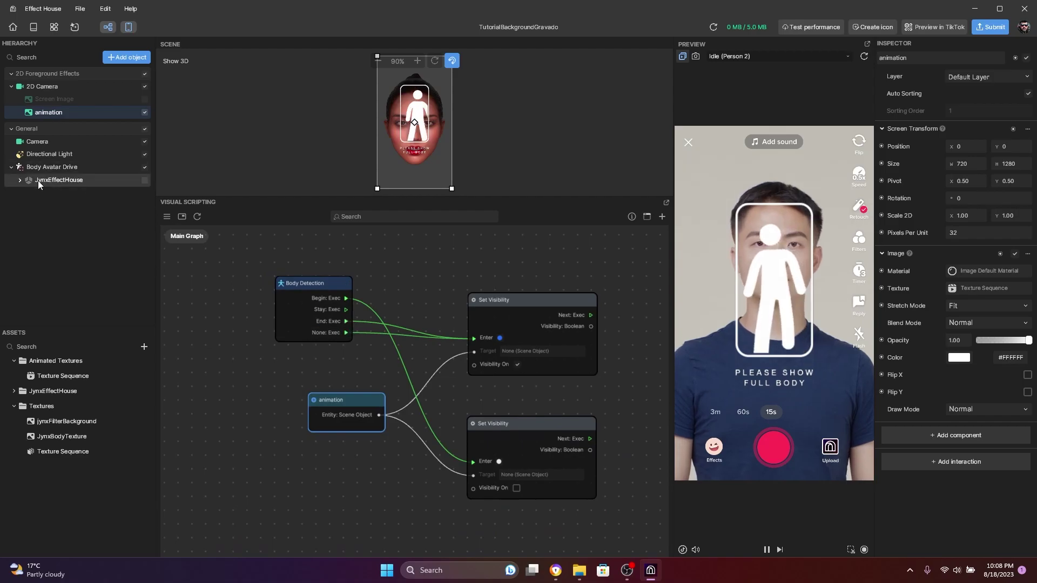
Enable the JynxEffectHouse avatar, add a node referencing it to the graph, and place it in an empty area below the existing nodes
click(145, 180)
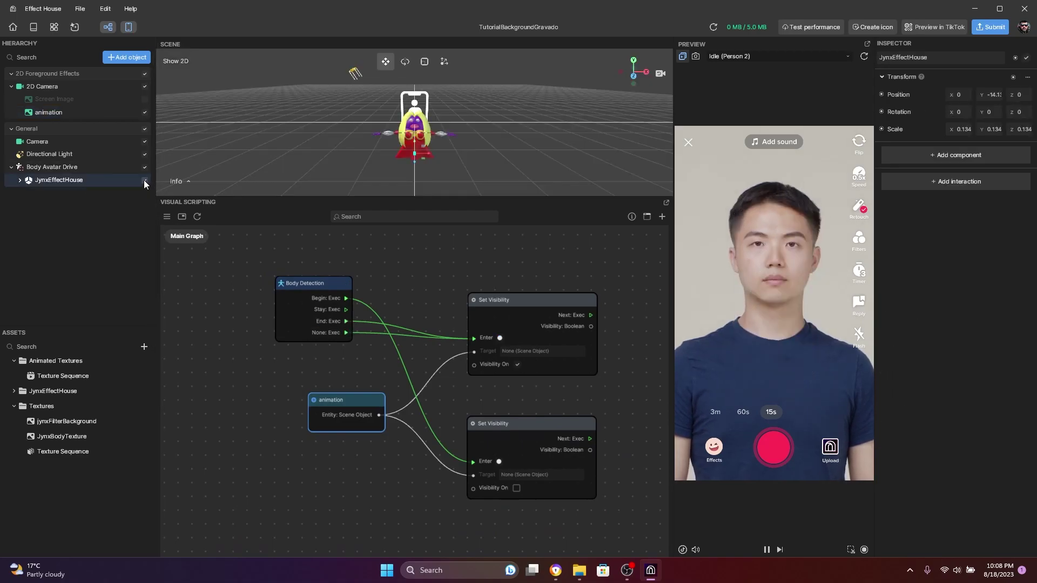
scroll(364, 305, down, 2)
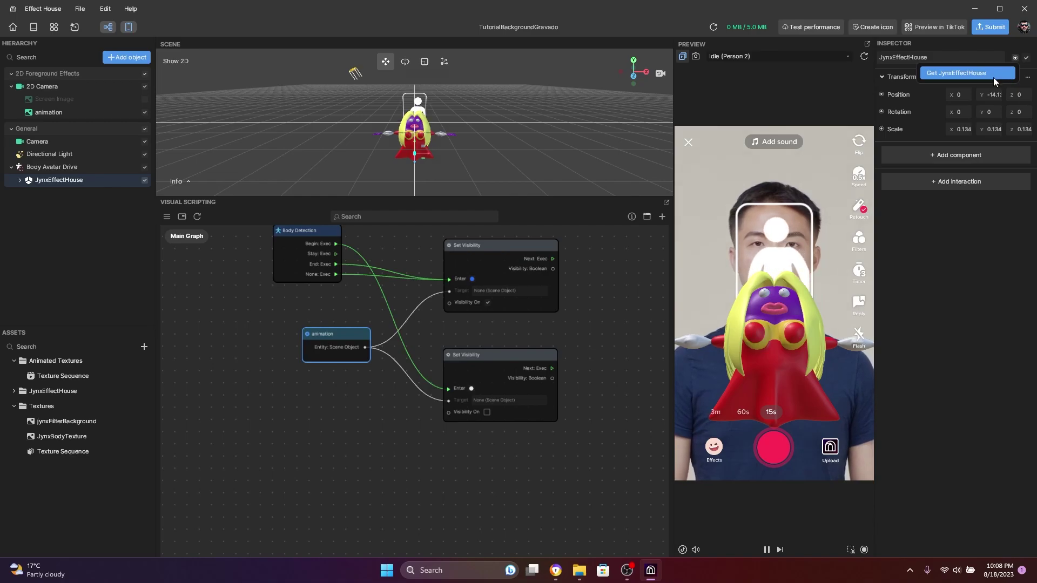
click(991, 74)
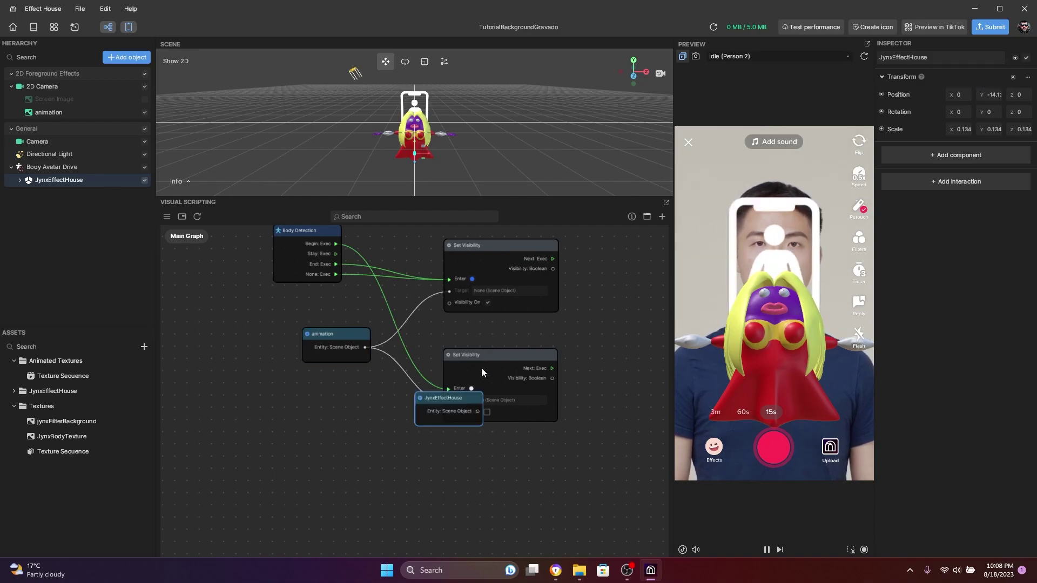
middle_drag(413, 427, 512, 349)
drag(552, 311, 451, 409)
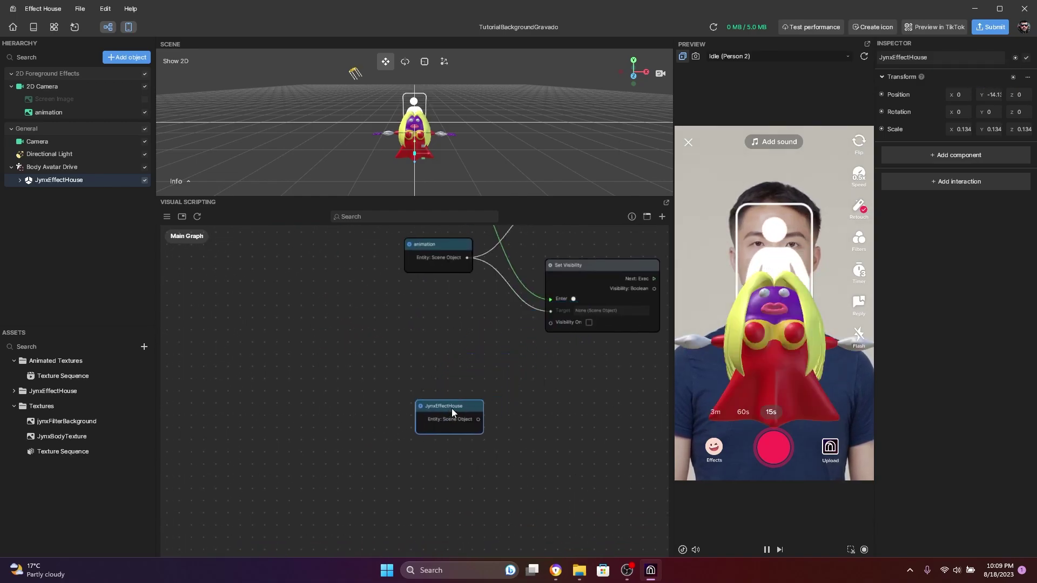
Add a Set Visibility node fed by JynxEffectHouse's Scene Object output and position it beside the JynxEffectHouse node
scroll(479, 385, down, 2)
scroll(432, 404, up, 1)
drag(395, 433, 524, 402)
text(set vi)
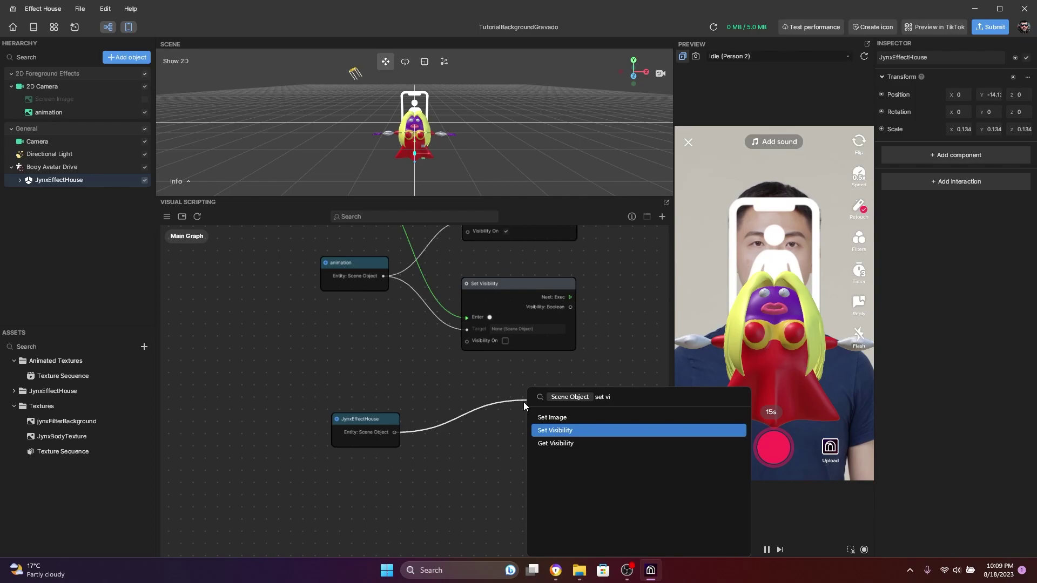
key(Return)
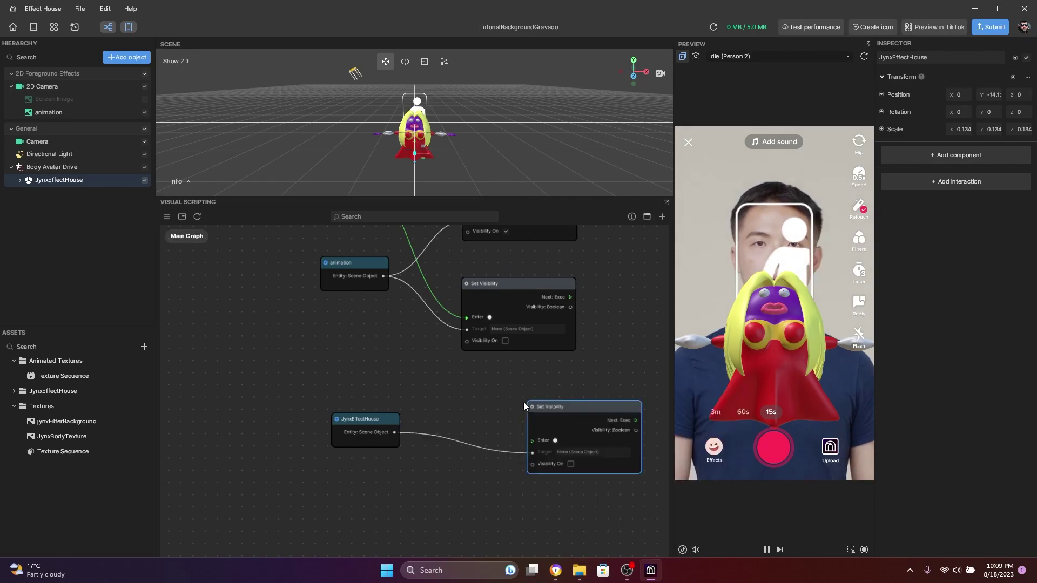
drag(583, 407, 506, 392)
Add a second Set Visibility node fed by JynxEffectHouse's Scene Object below the first one, and enable Visibility On in the upper node
scroll(482, 409, down, 2)
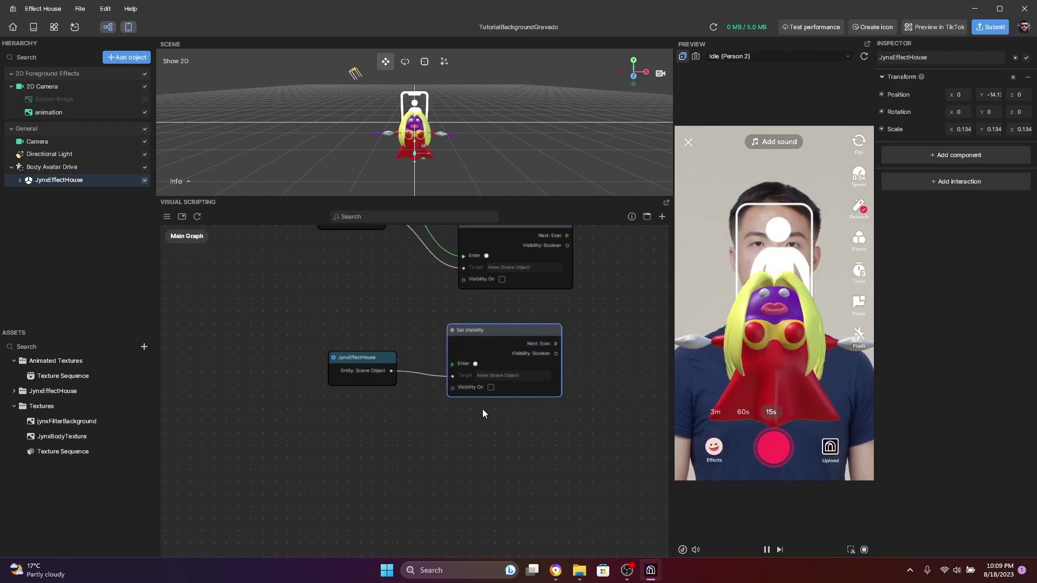
drag(396, 370, 460, 453)
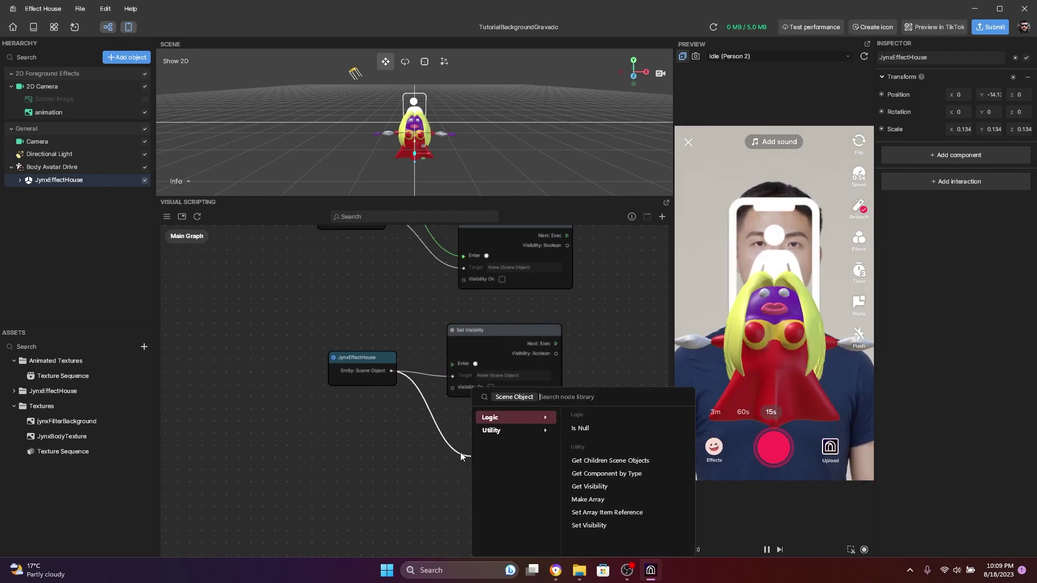
text(set)
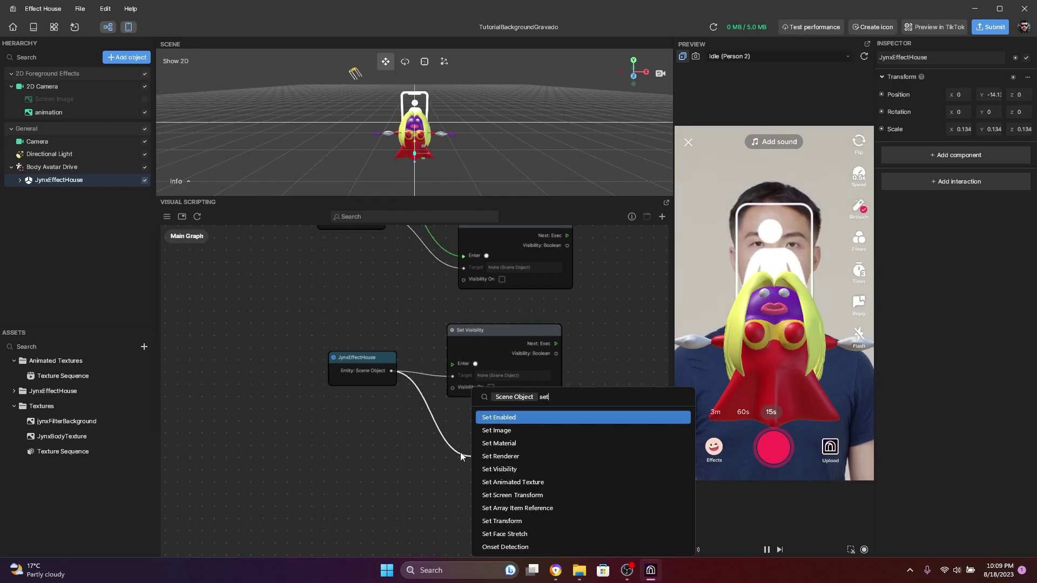
text( vis)
key(Return)
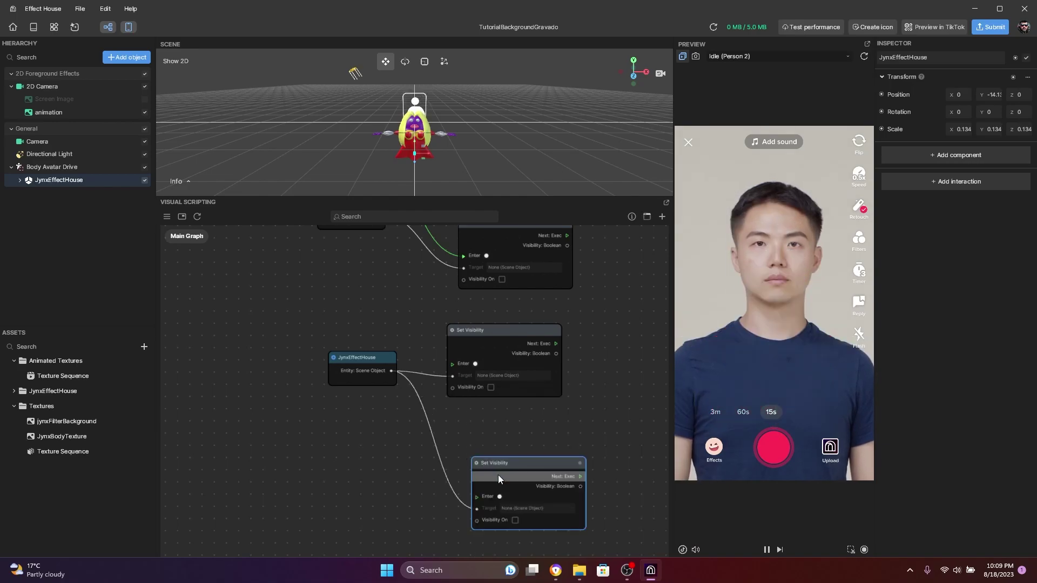
drag(519, 459, 493, 448)
click(490, 388)
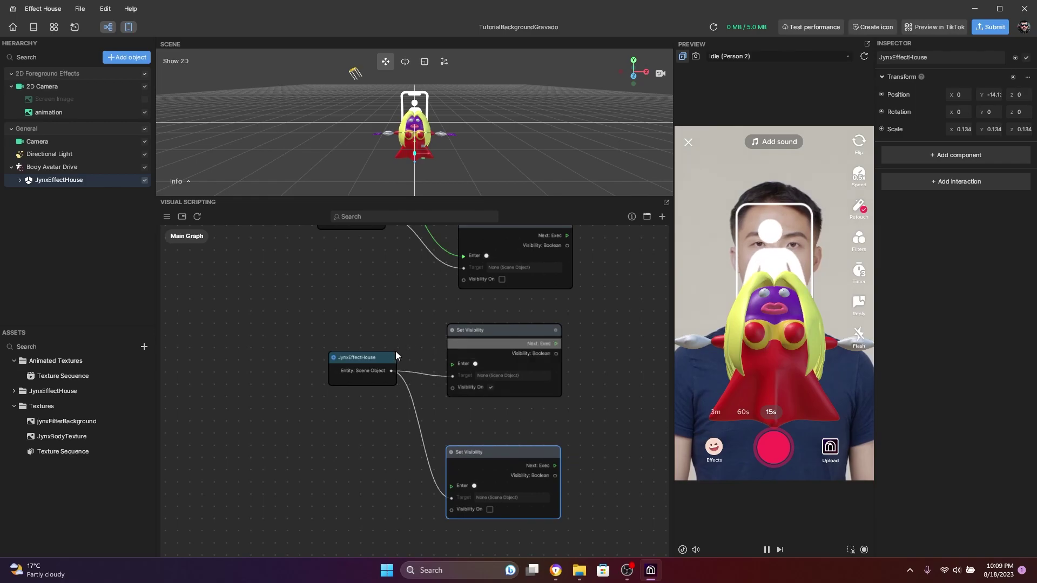
Move JynxEffectHouse's two Set Visibility nodes beside the animation's pair, with the Visibility On enabled node above the disabled one
drag(367, 365, 363, 384)
drag(510, 340, 560, 314)
scroll(517, 331, up, 1)
drag(370, 332, 429, 453)
drag(320, 267, 372, 330)
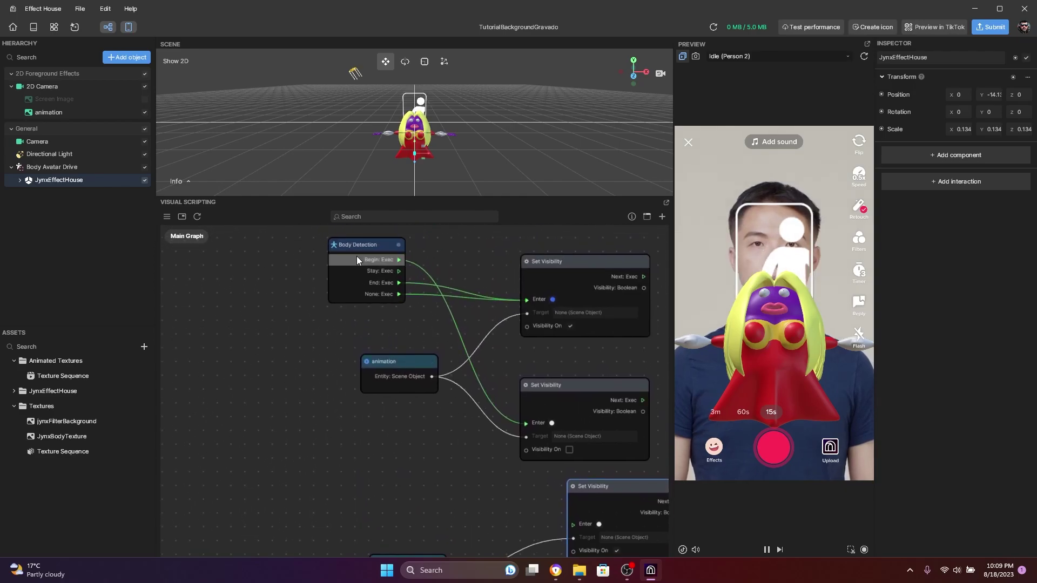
drag(413, 456, 160, 365)
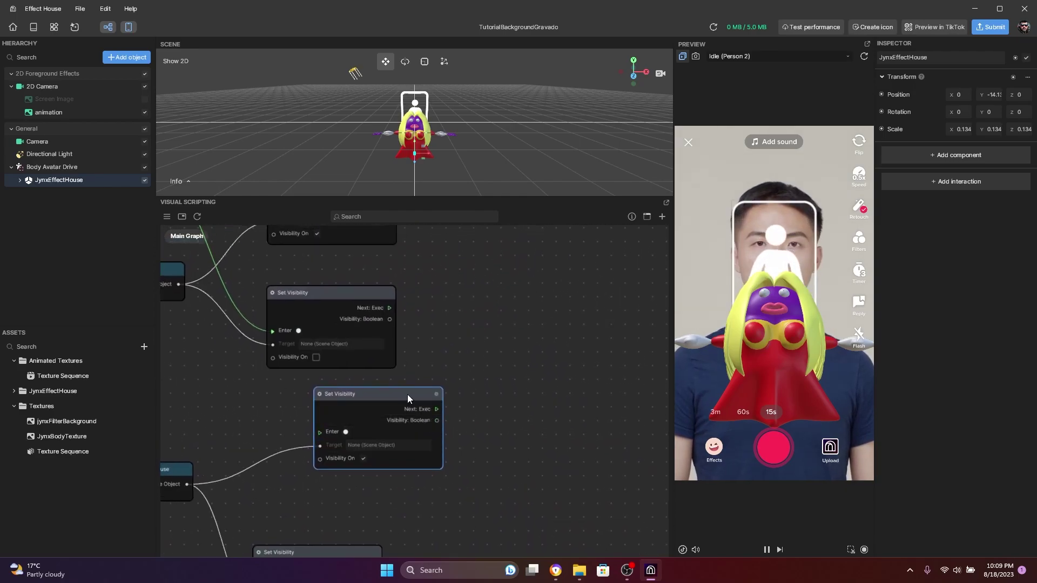
drag(407, 394, 593, 249)
scroll(391, 432, down, 1)
scroll(391, 431, down, 1)
drag(391, 431, 391, 351)
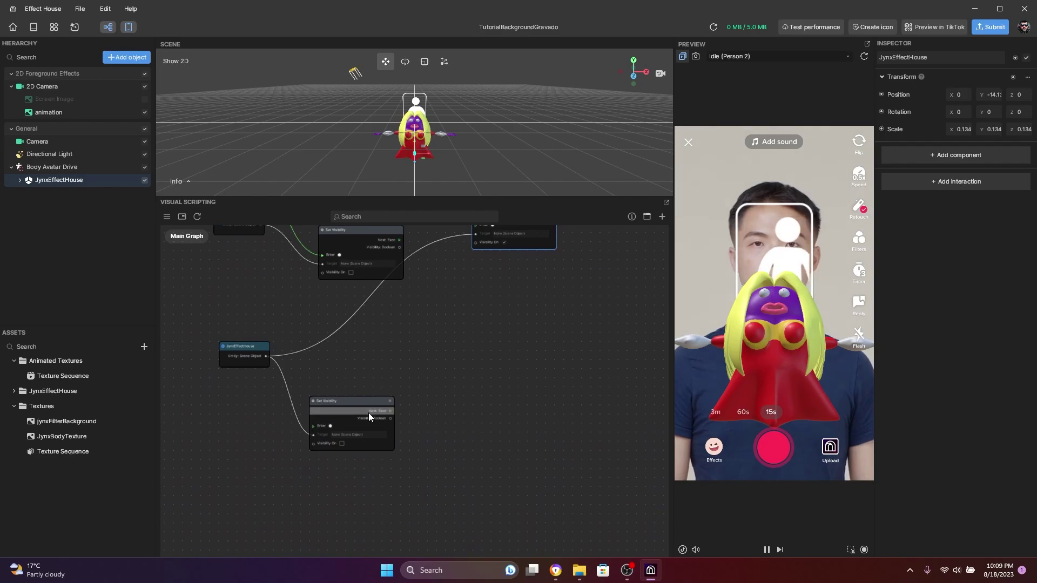
drag(354, 408, 522, 271)
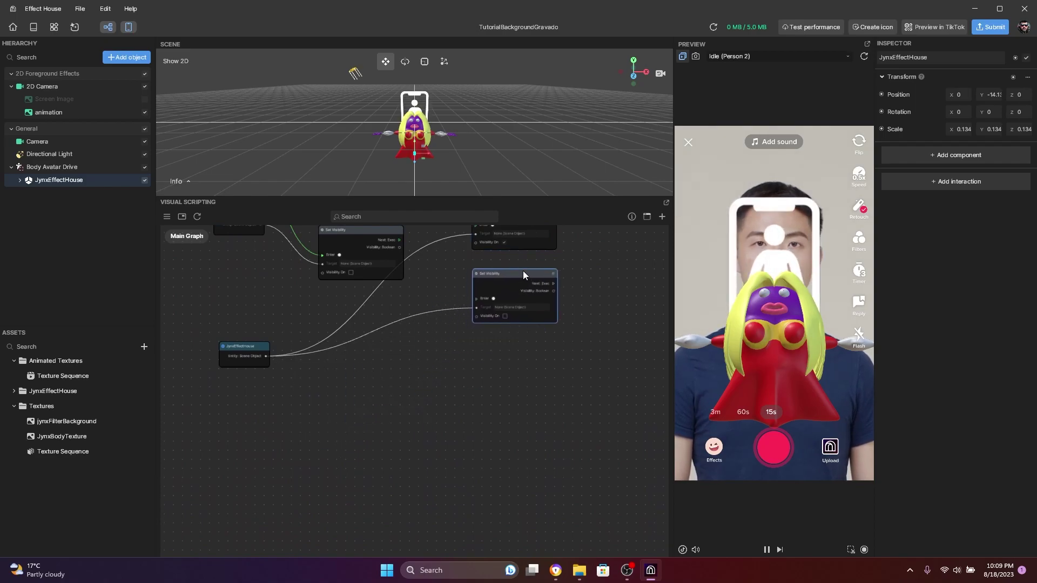
drag(446, 300, 440, 401)
Connect the Next output of the animation's upper Set Visibility node to the Enter of JynxEffectHouse's lower Set Visibility node
scroll(425, 331, up, 1)
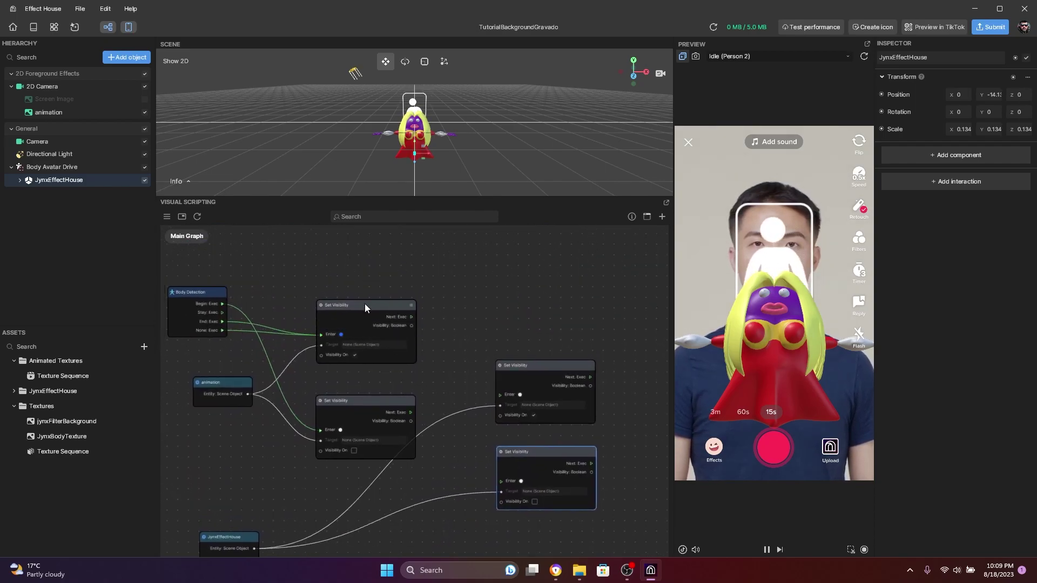
scroll(539, 367, up, 1)
scroll(528, 447, down, 2)
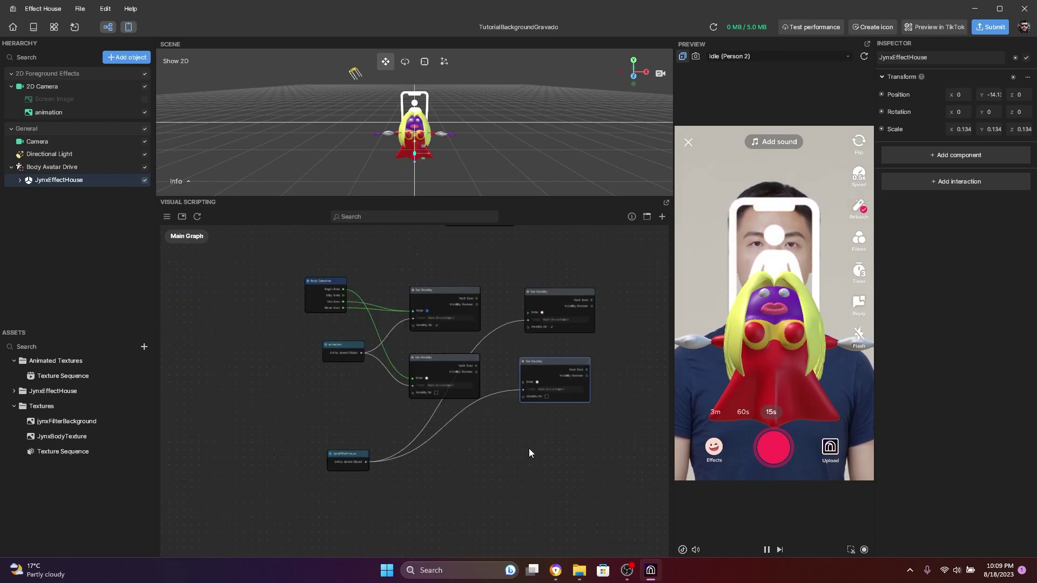
scroll(530, 372, up, 3)
scroll(516, 336, up, 2)
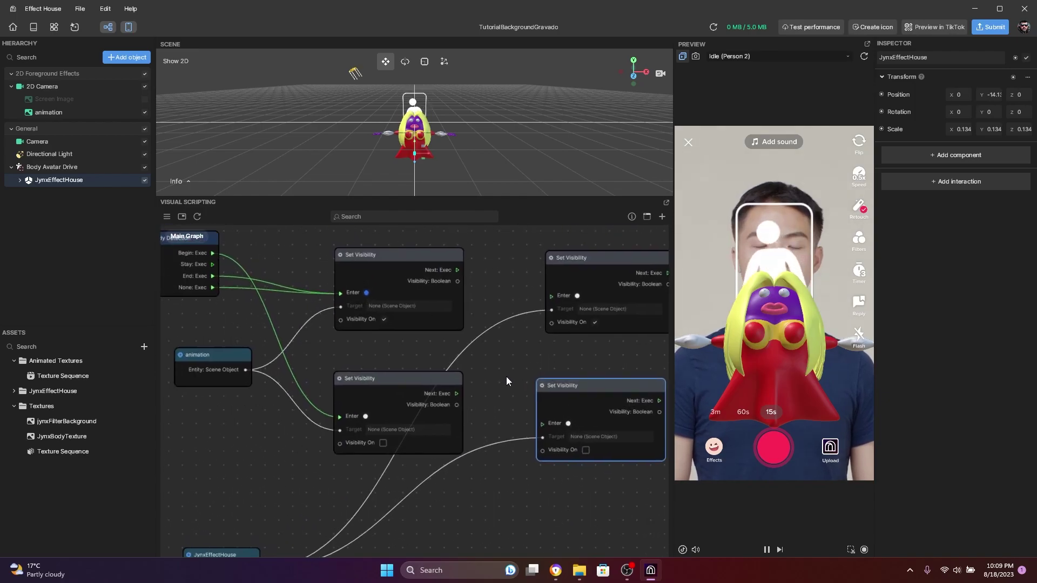
scroll(228, 361, left, 2)
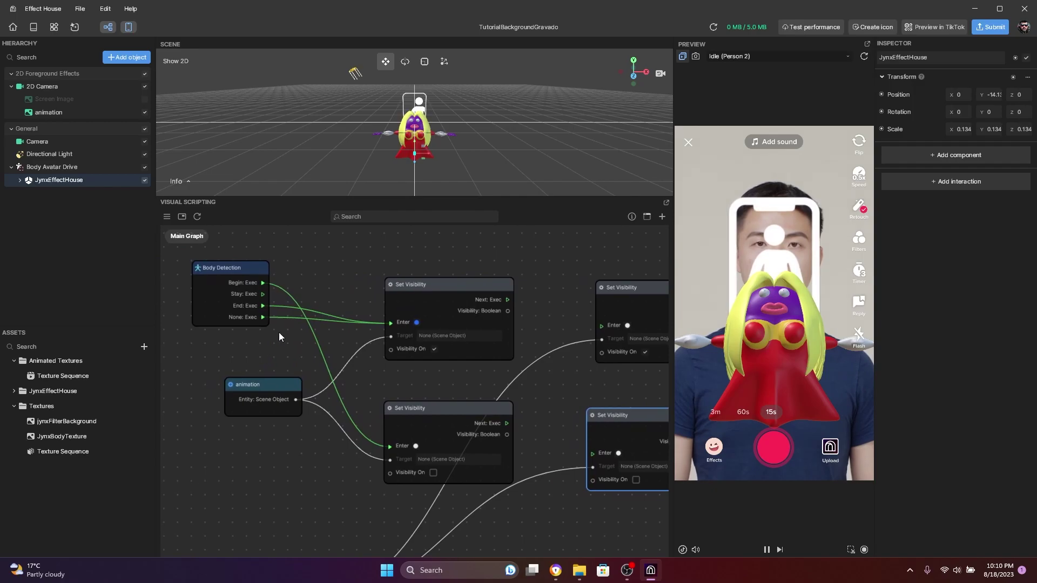
middle_drag(457, 383, 402, 359)
drag(446, 274, 535, 364)
drag(528, 423, 528, 427)
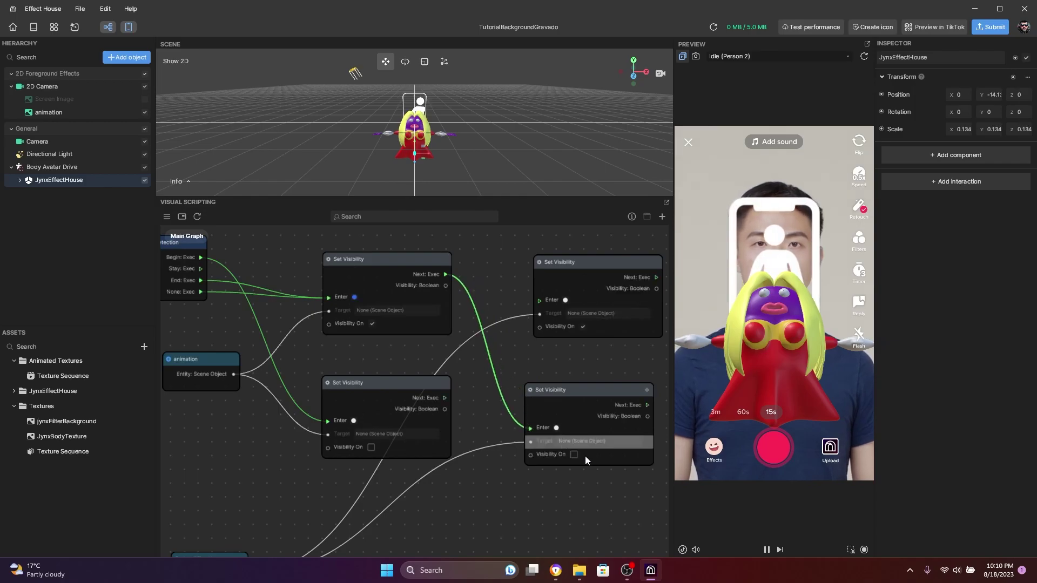
middle_drag(612, 495, 604, 445)
click(582, 322)
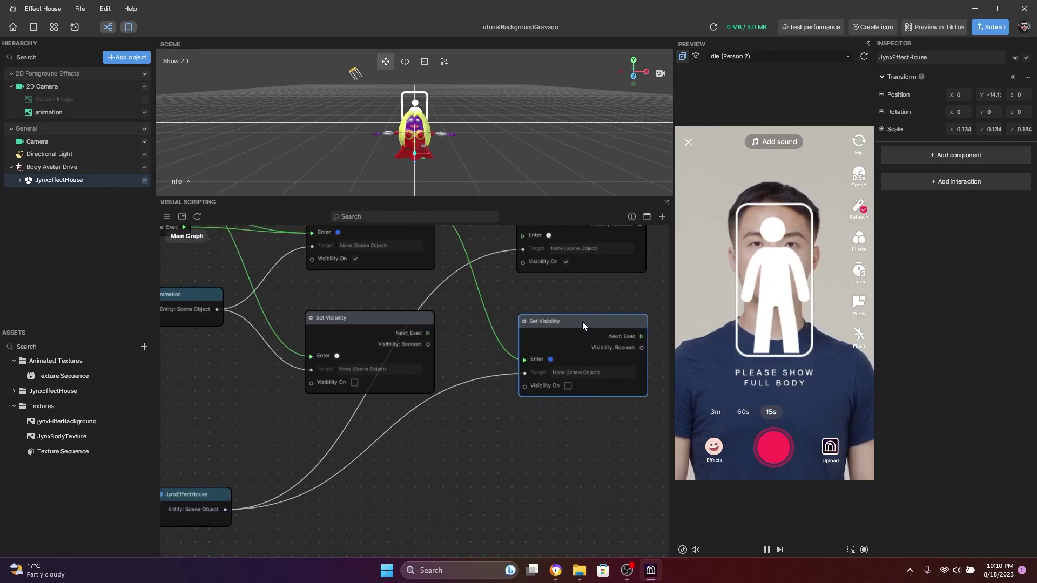
Connect the Next output of the animation's lower Set Visibility node to the Enter of JynxEffectHouse's upper Set Visibility node
middle_drag(450, 293, 534, 382)
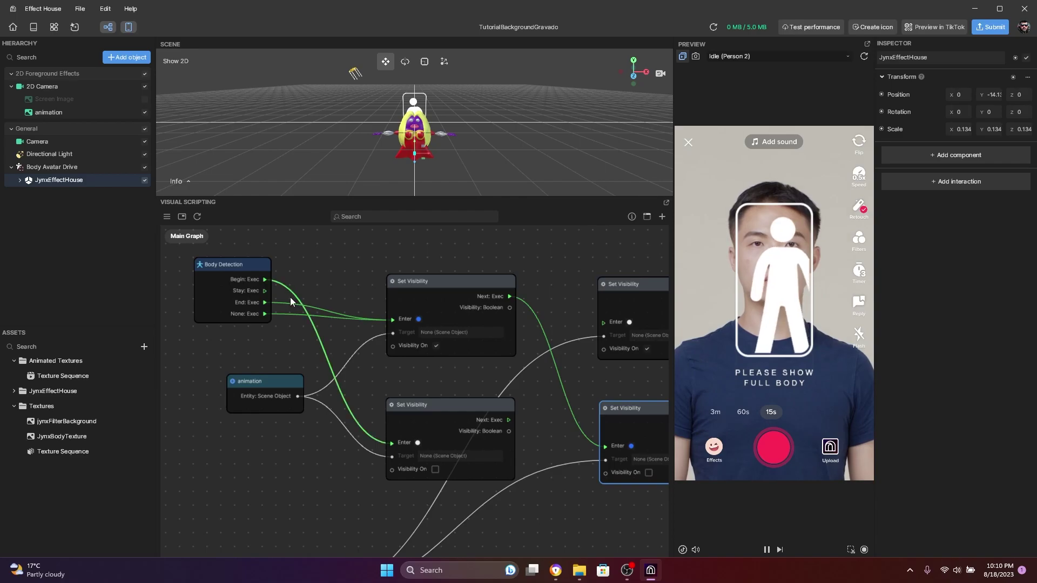
scroll(263, 302, up, 1)
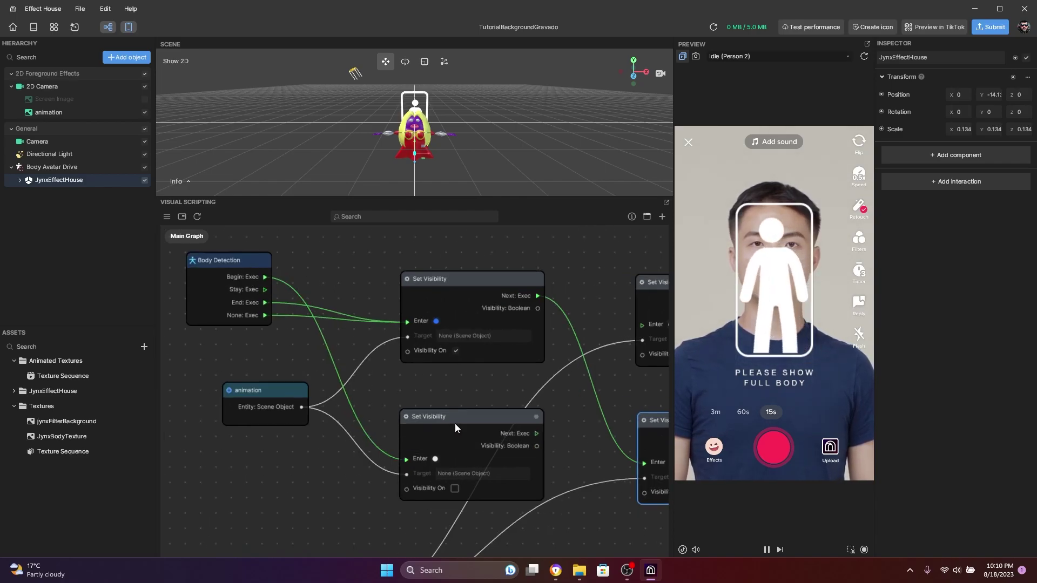
middle_drag(453, 413, 279, 401)
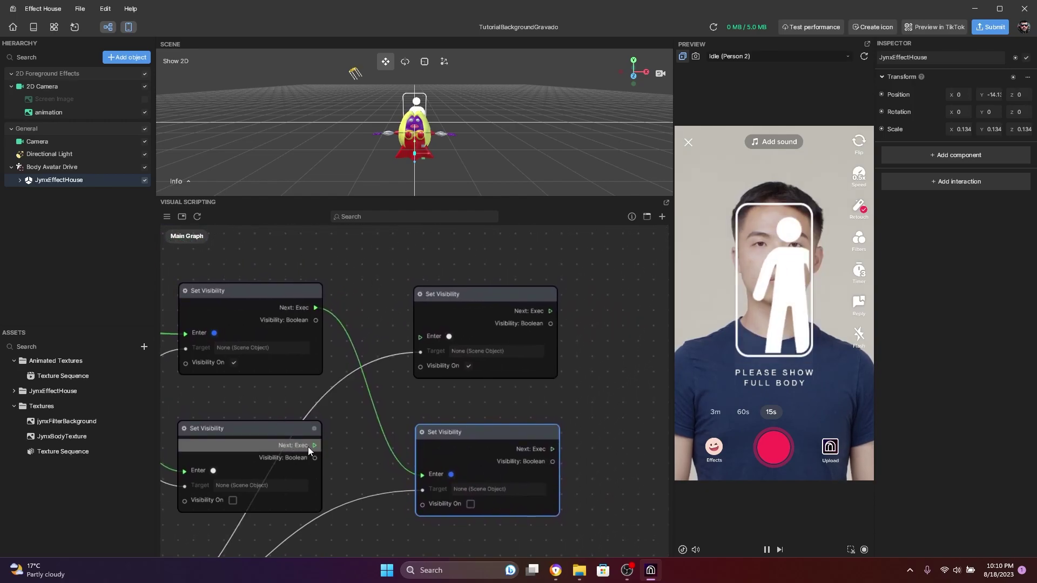
drag(319, 444, 421, 335)
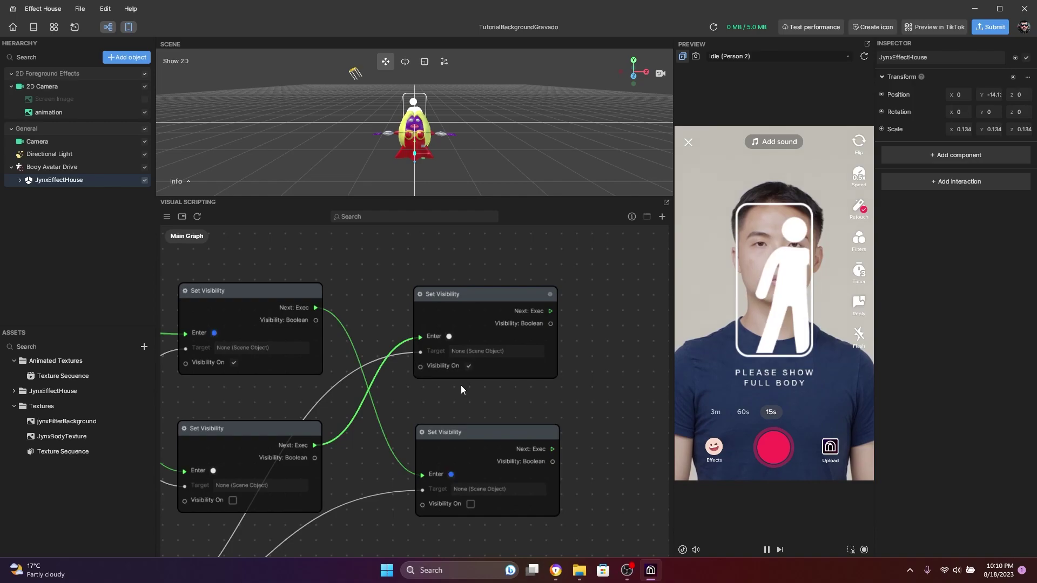
scroll(471, 360, up, 2)
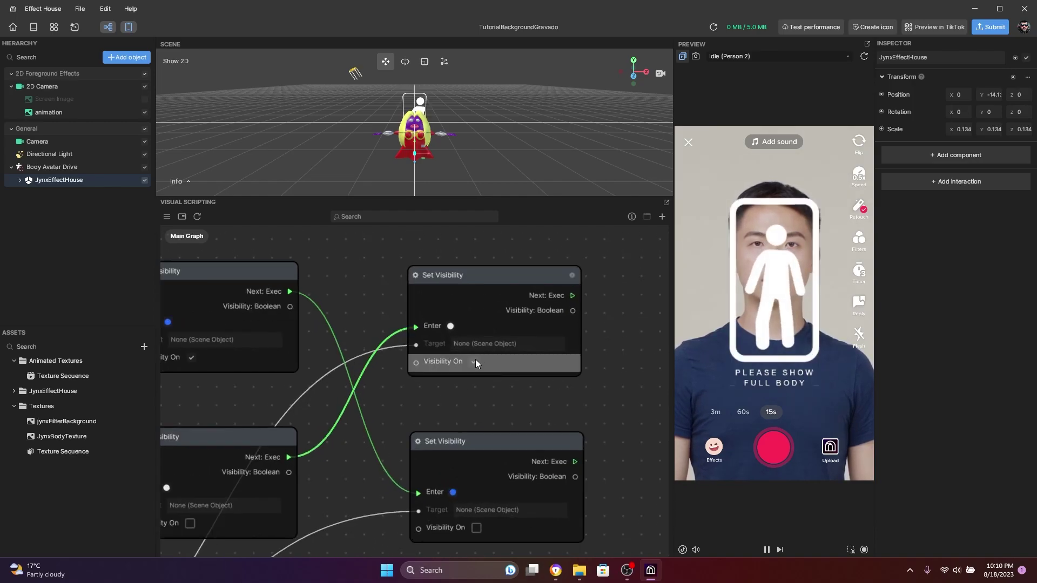
scroll(462, 382, down, 2)
scroll(536, 331, up, 2)
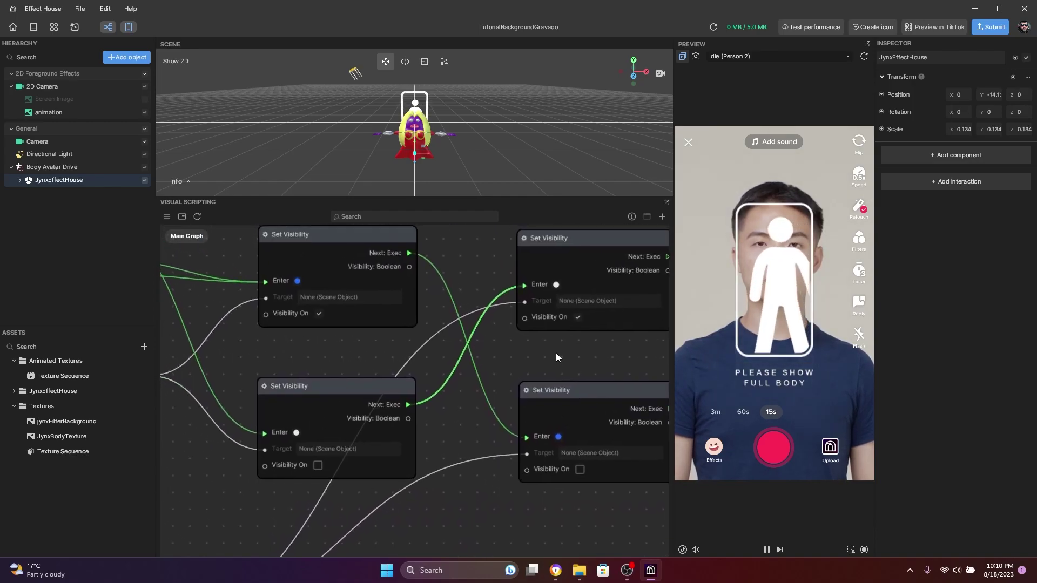
middle_drag(555, 385, 544, 403)
scroll(559, 346, up, 1)
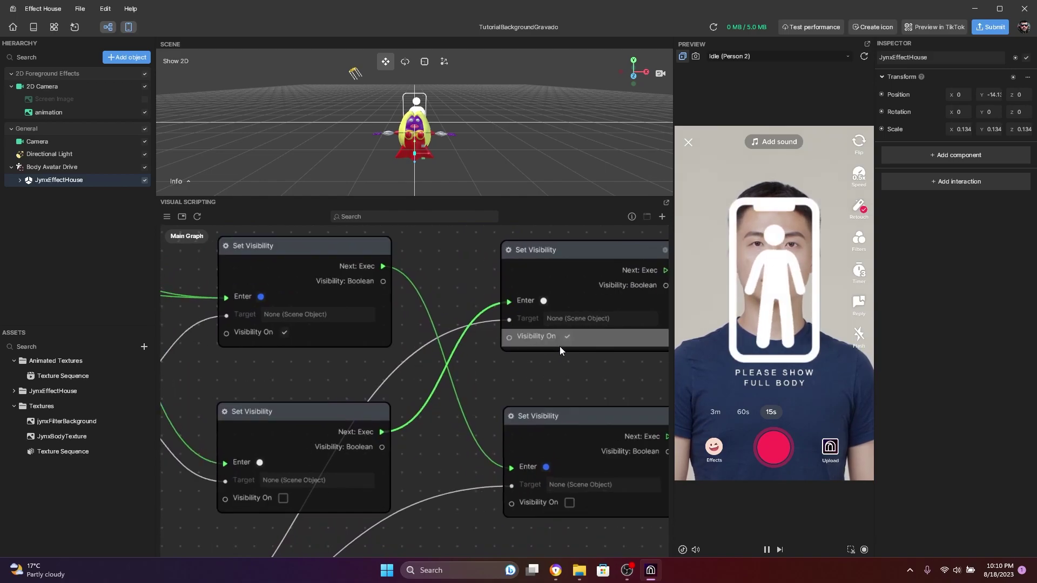
scroll(487, 405, down, 3)
scroll(502, 419, down, 1)
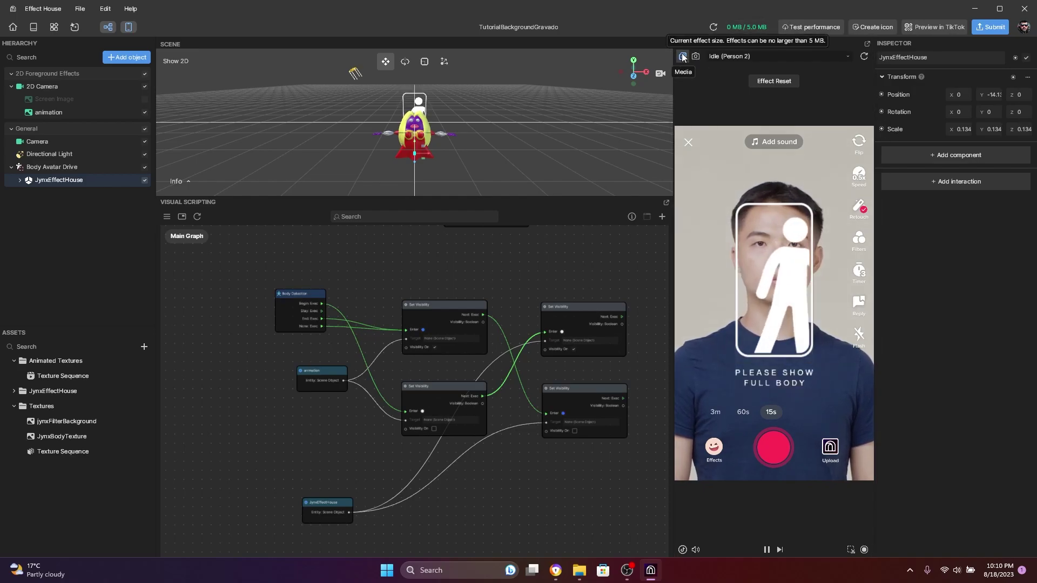
Test the visibility switching by previewing a Full Body dancing clip and the Face clip Idle (Person 2)
click(732, 56)
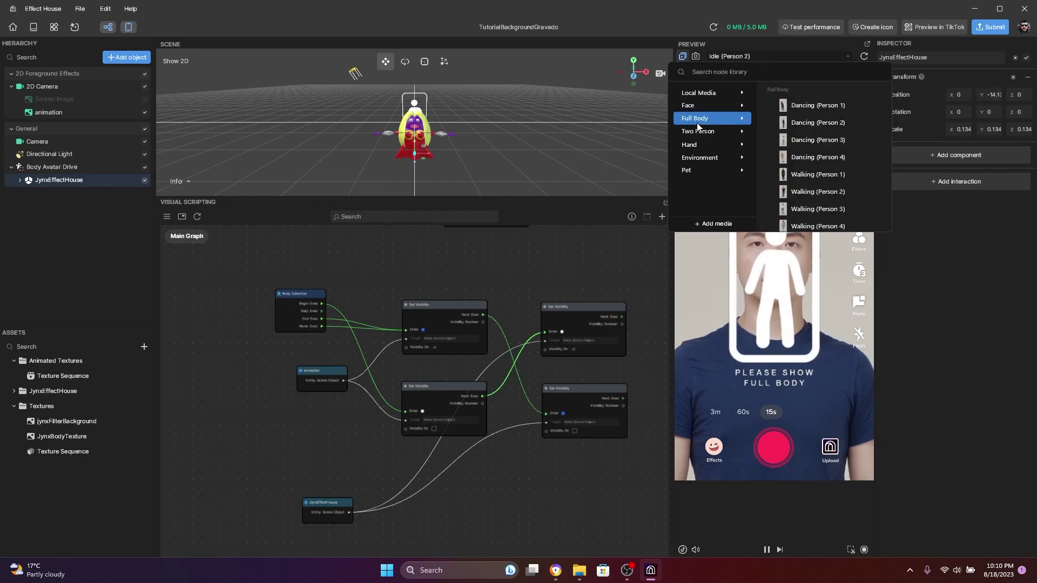
mouse_move(814, 143)
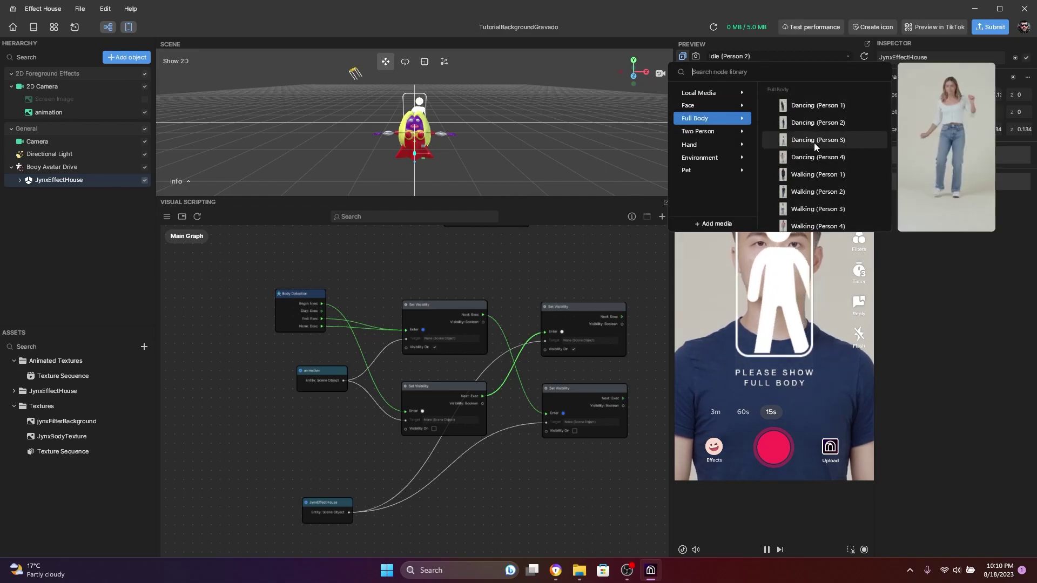
click(804, 139)
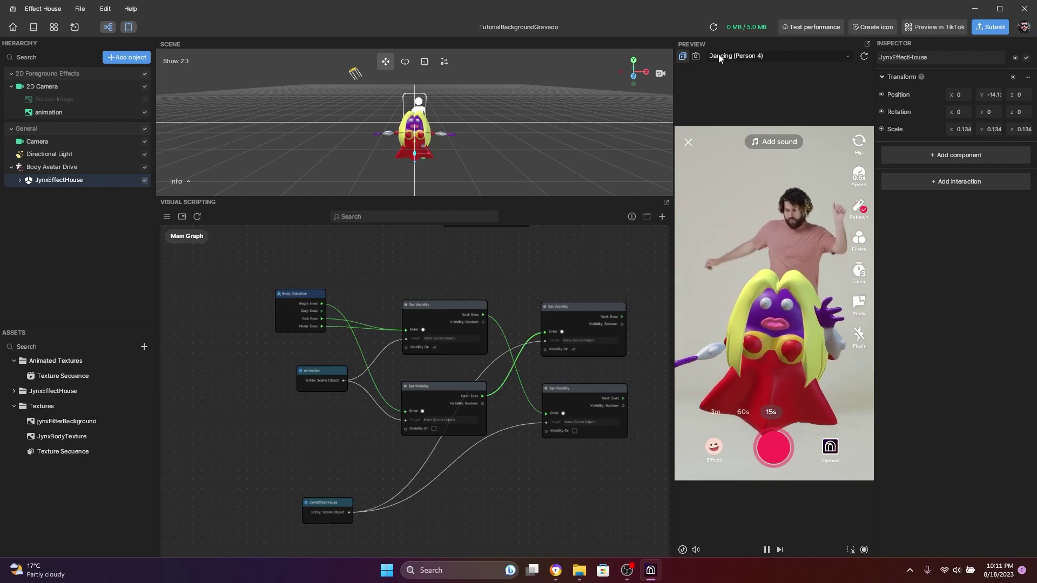
click(734, 55)
mouse_move(719, 103)
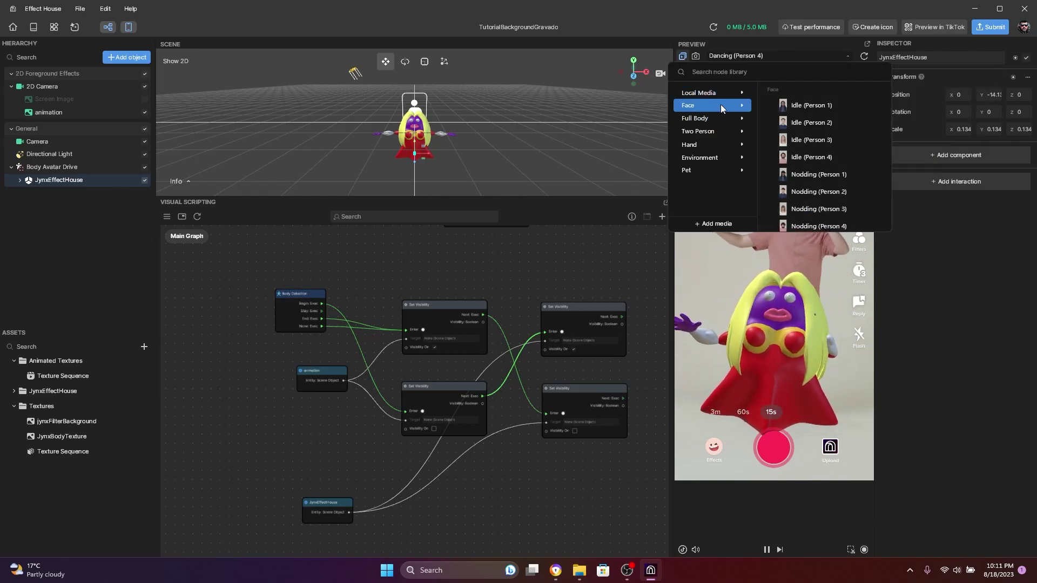
click(810, 122)
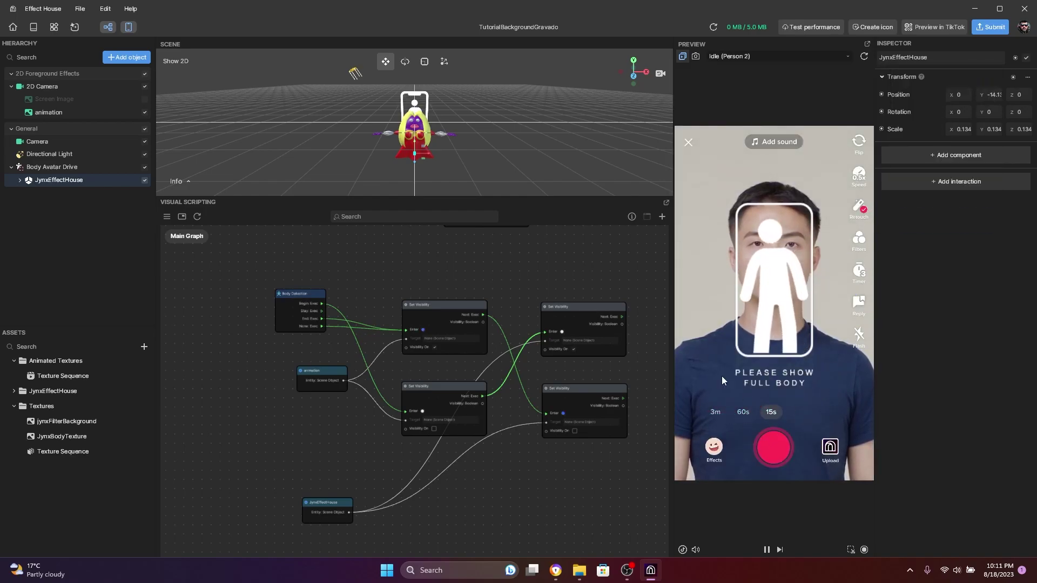
Check the avatar on further Full Body preview clips, including Walking (Person 2) and Dancing (Person 2)
click(811, 56)
mouse_move(712, 131)
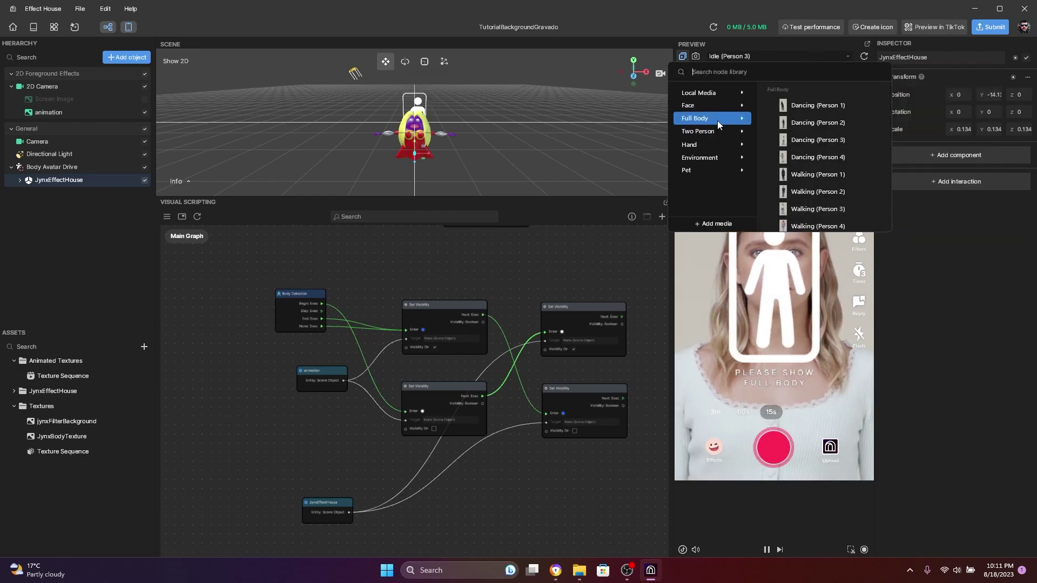
click(810, 164)
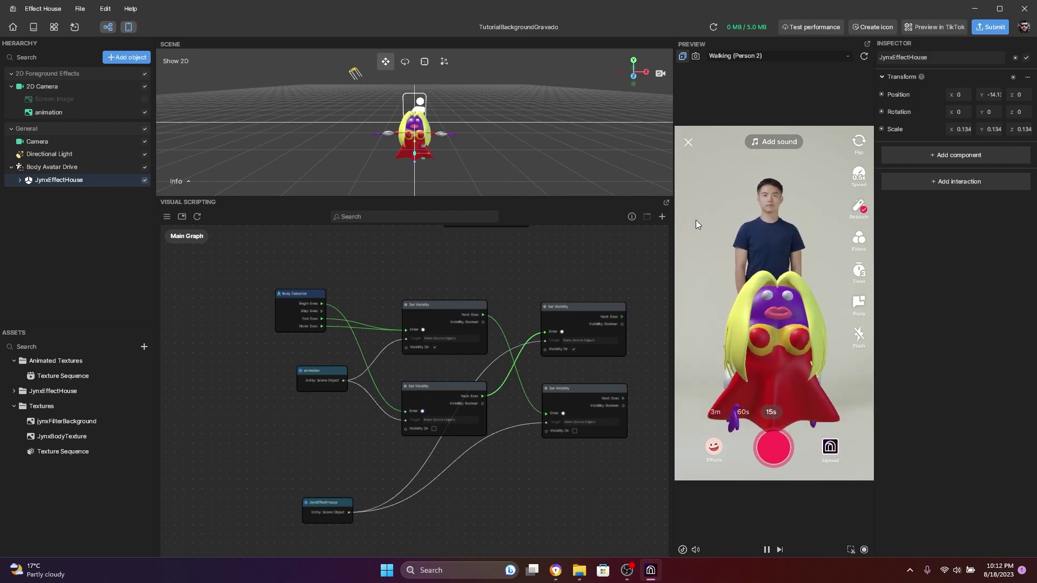
click(756, 56)
scroll(816, 154, up, 3)
click(817, 118)
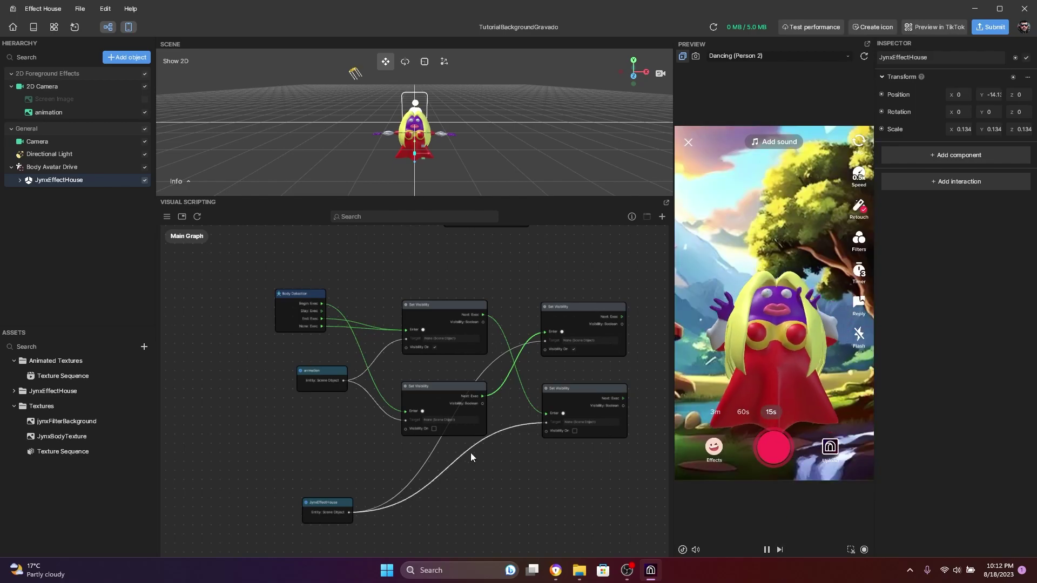
scroll(569, 275, down, 2)
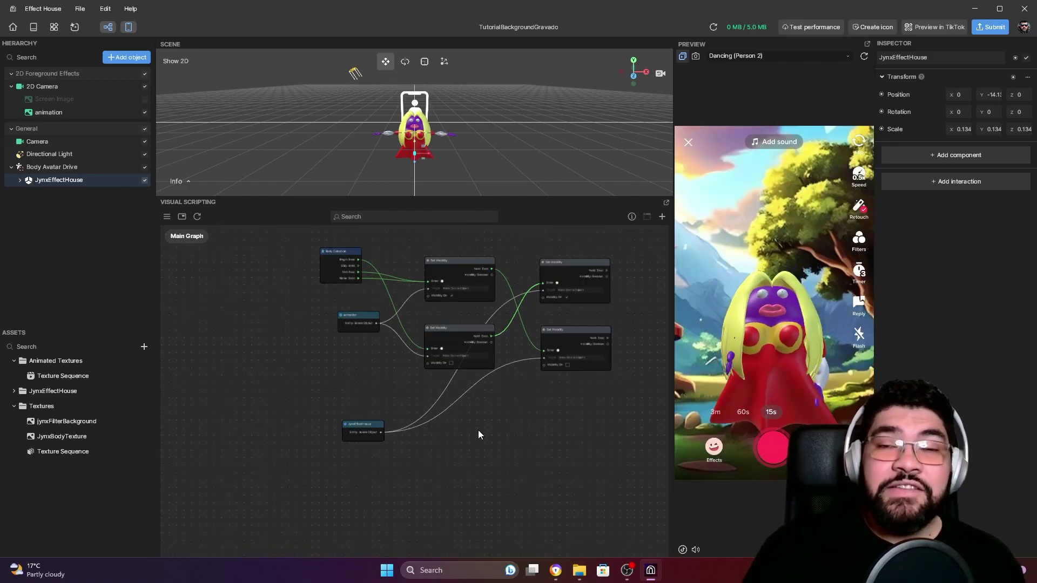